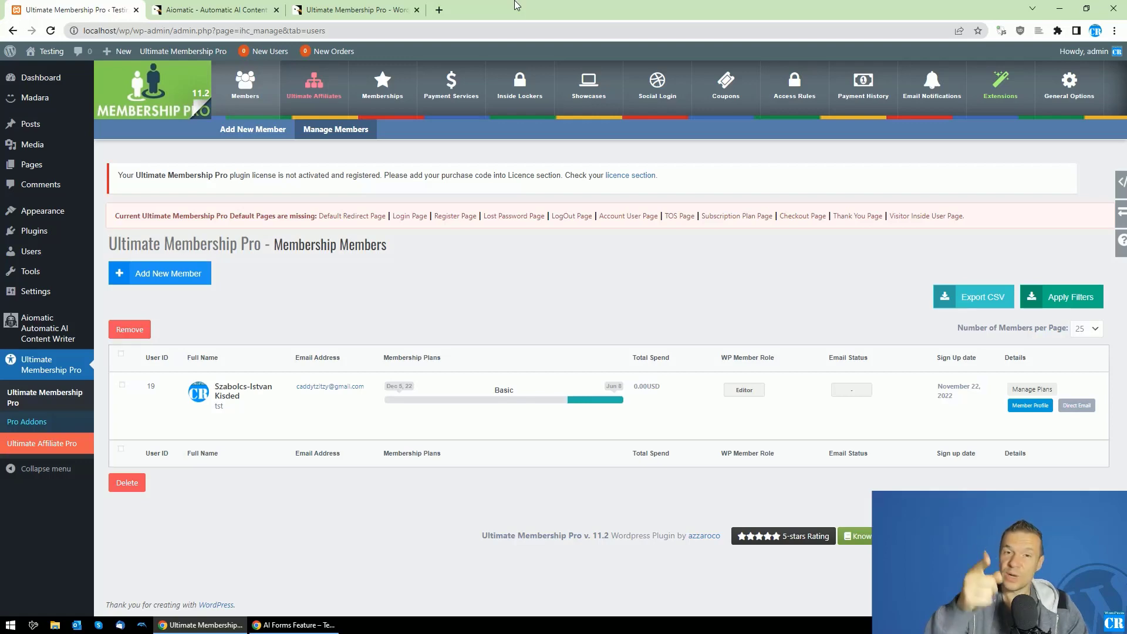
Review the Aiomatic and Ultimate Membership Pro product pages, then list the Basic, Pro and Ultra Pro plans.
{"action": "left_click", "coordinate": [189, 7]}
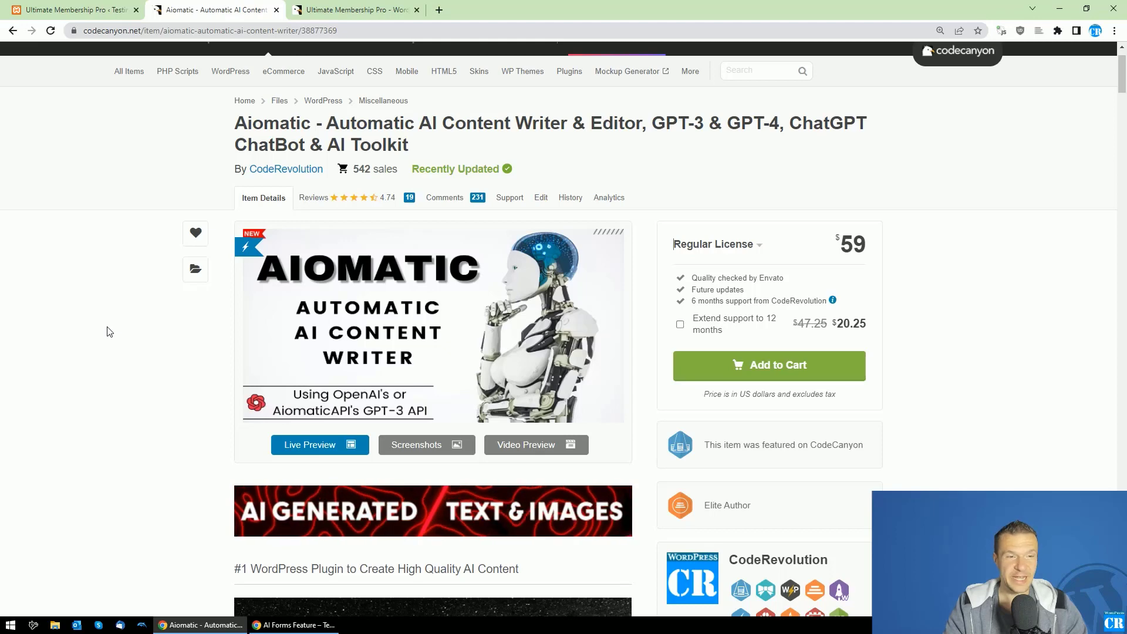
{"action": "left_click", "coordinate": [367, 7]}
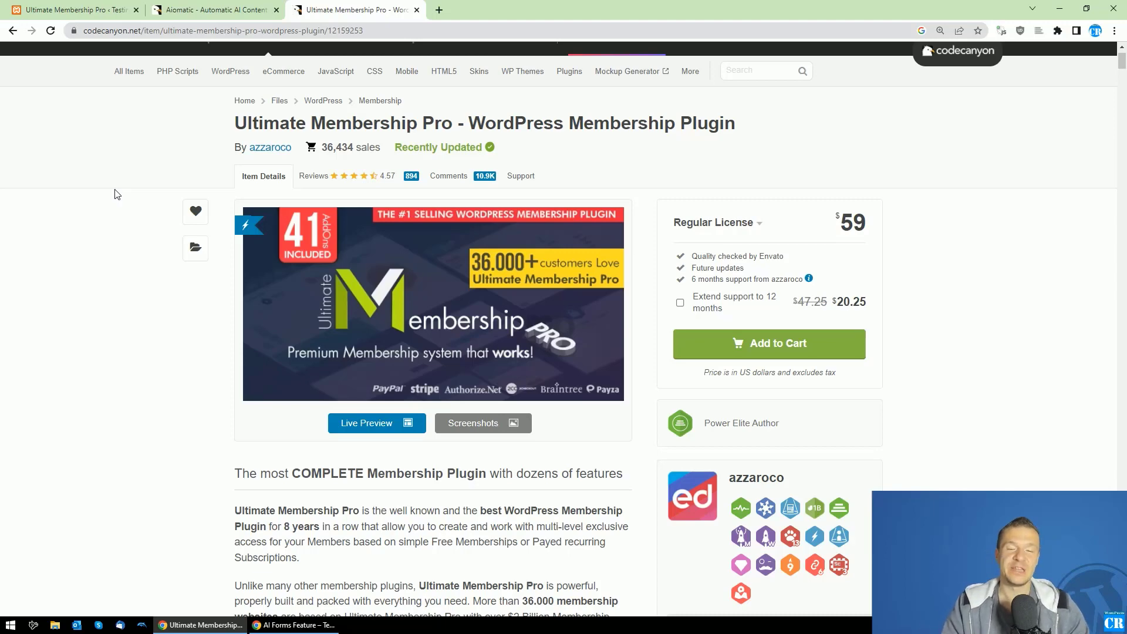
{"action": "left_click", "coordinate": [207, 10]}
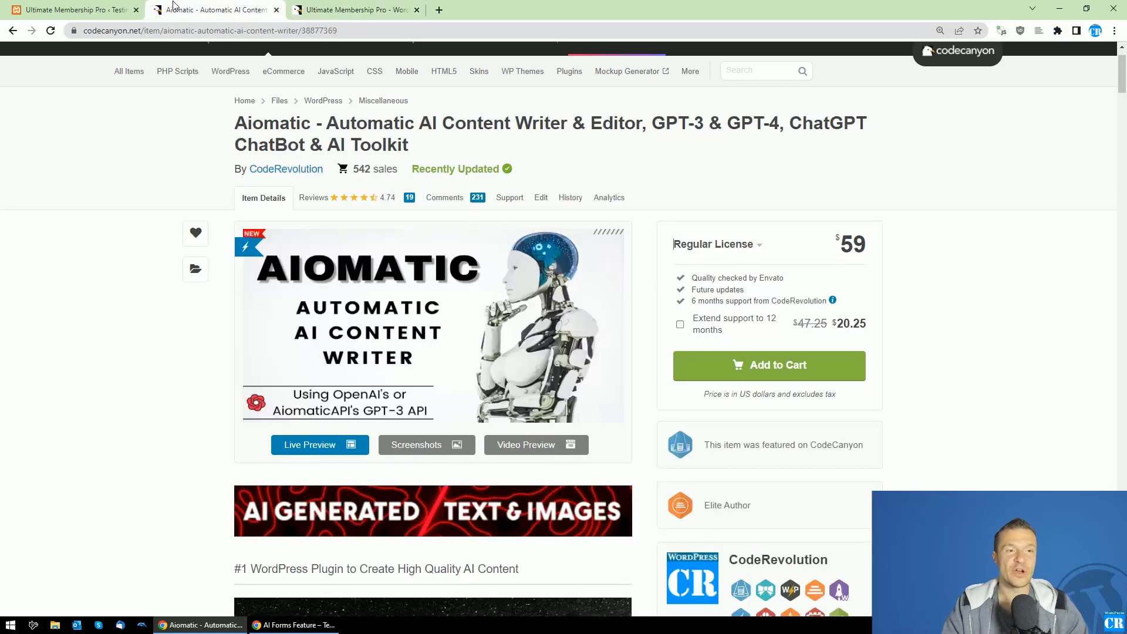
{"action": "left_click", "coordinate": [106, 7]}
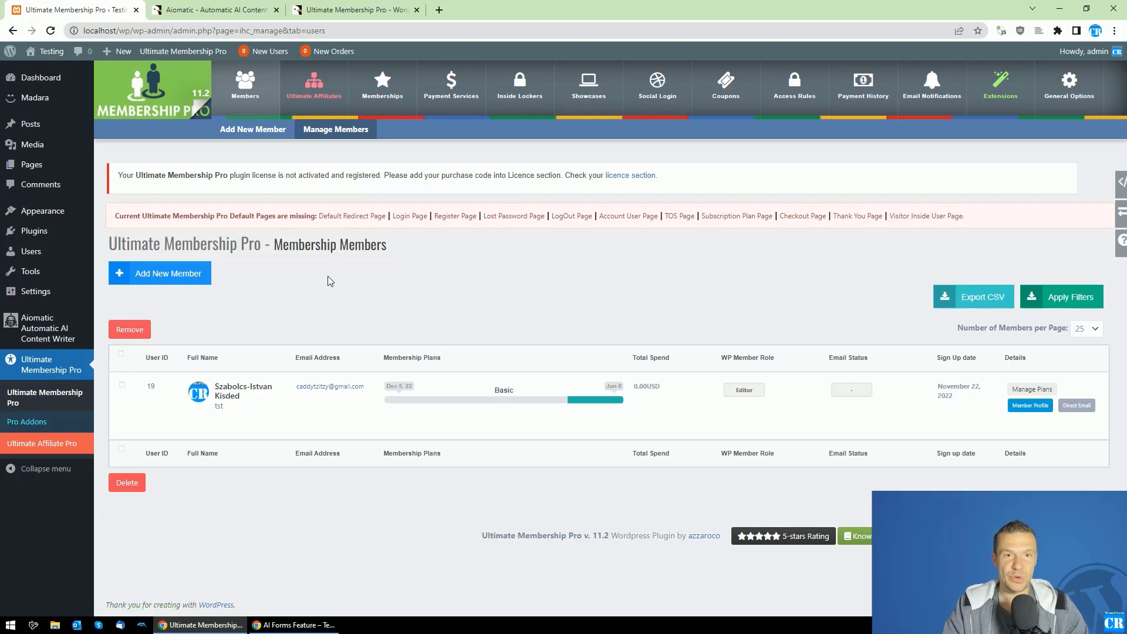
{"action": "left_click", "coordinate": [378, 91]}
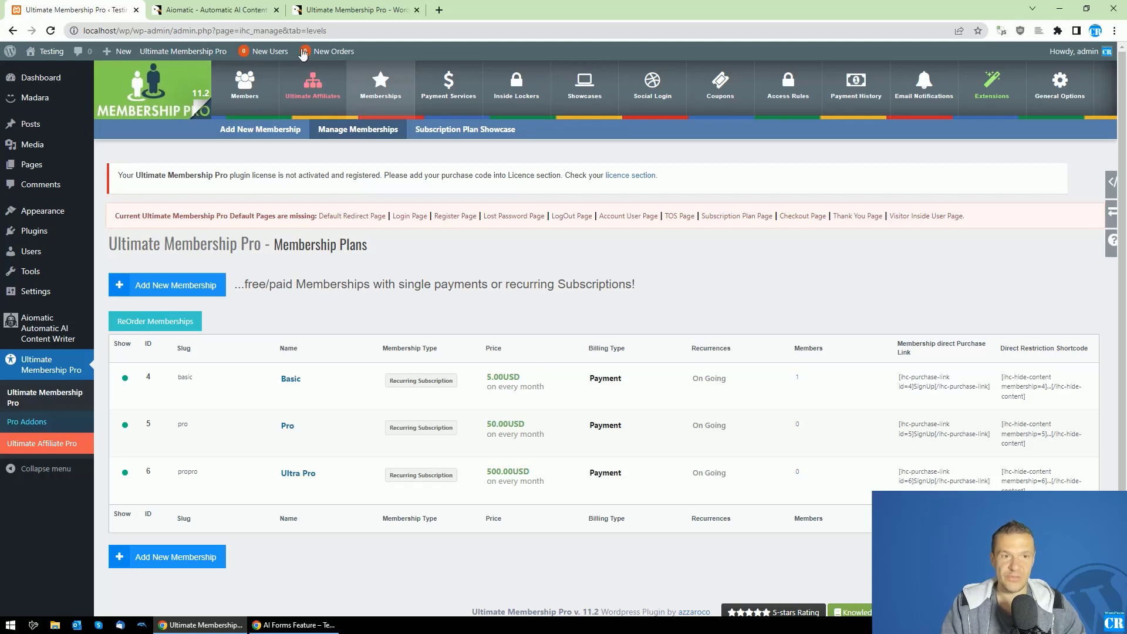
{"action": "key", "text": "ctrl+3"}
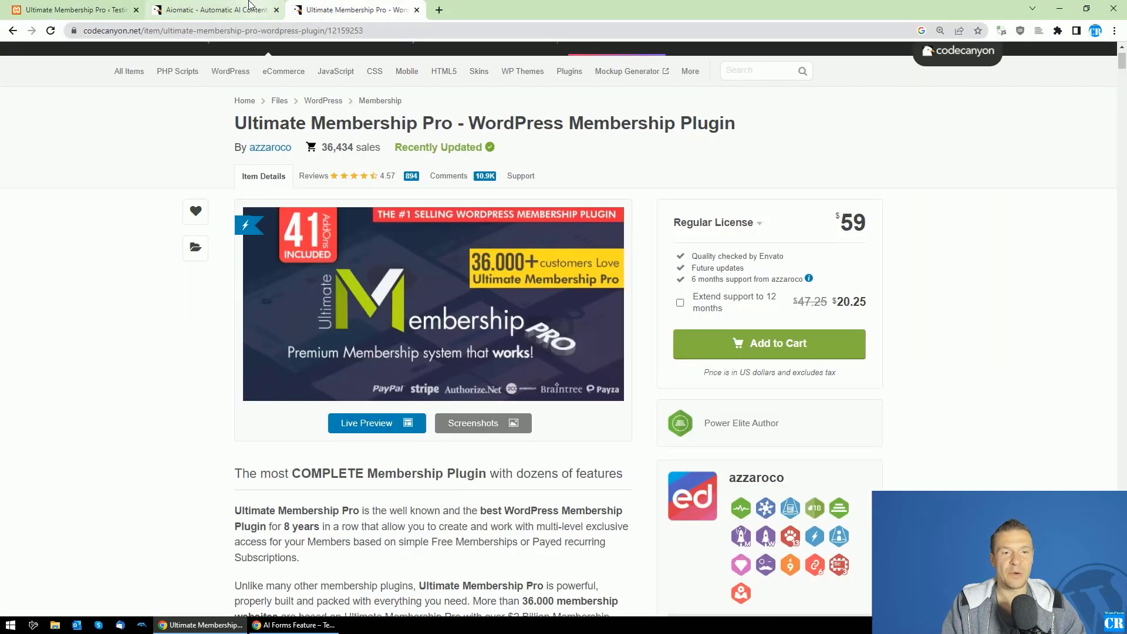
{"action": "key", "text": "ctrl+2"}
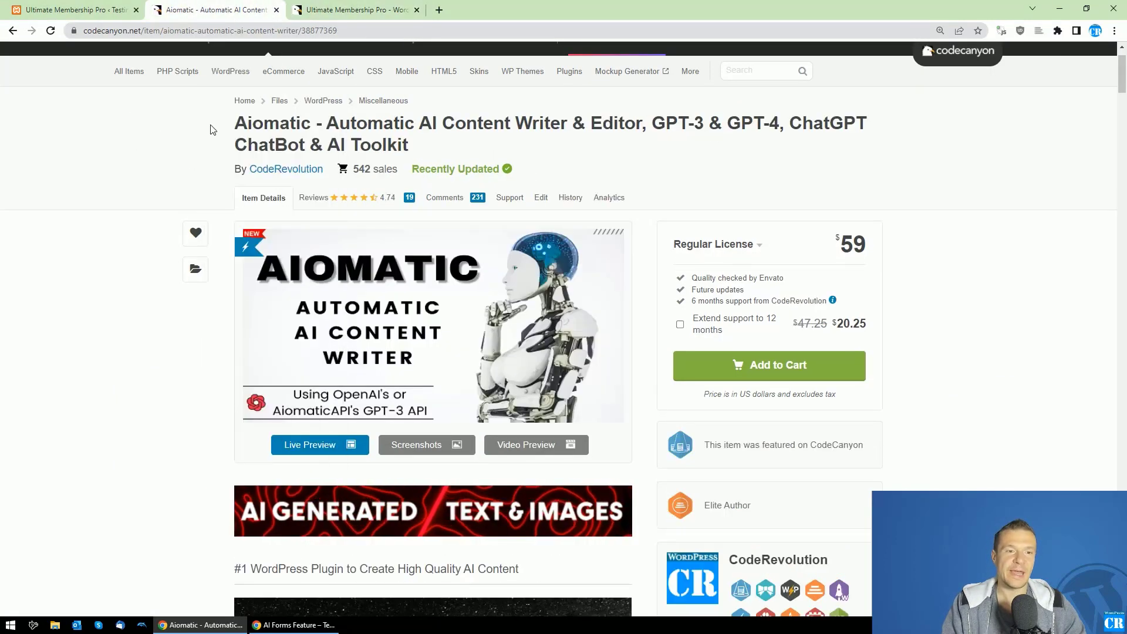
{"action": "key", "text": "ctrl+1"}
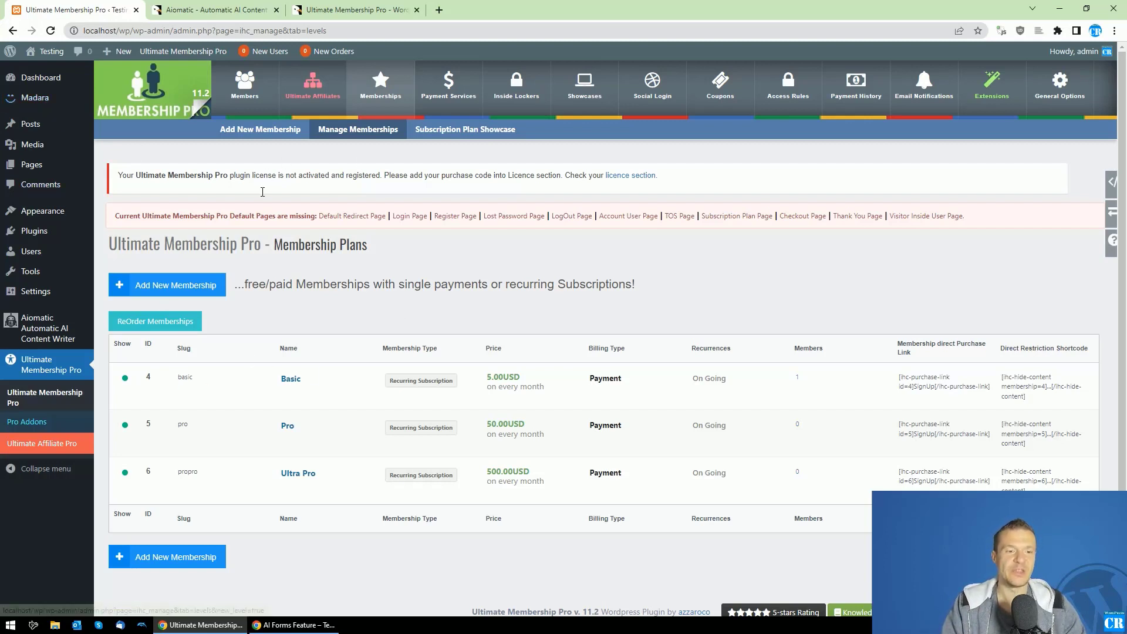
Bring up Aiomatic's admin sidebar submenu to reach its Limits & Statistics entry.
{"action": "mouse_move", "coordinate": [194, 410]}
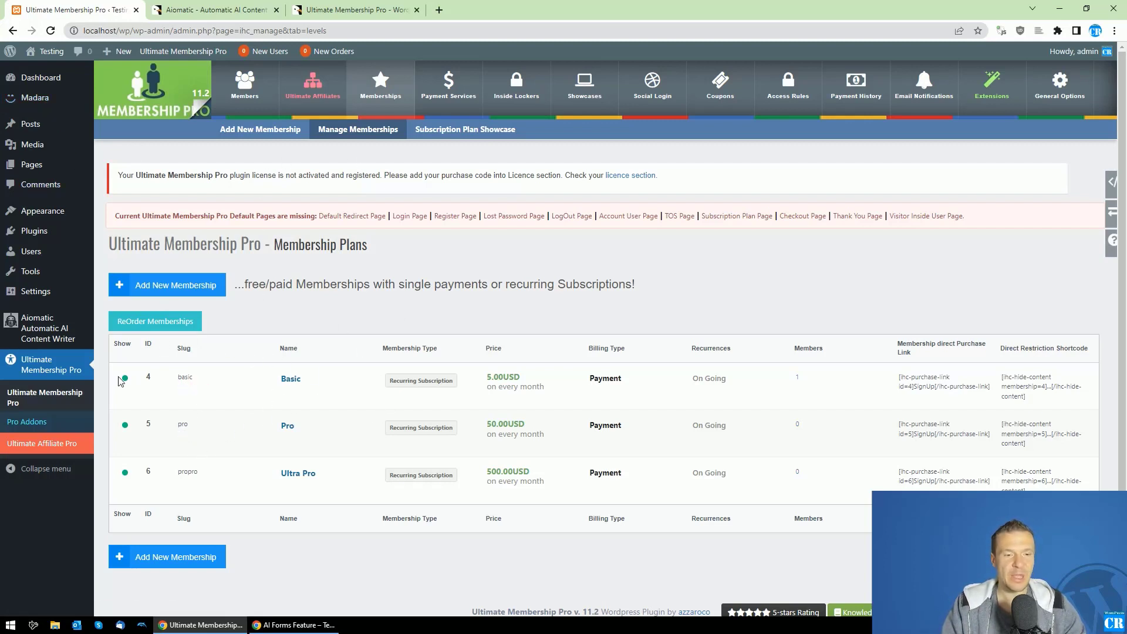
{"action": "mouse_move", "coordinate": [168, 450]}
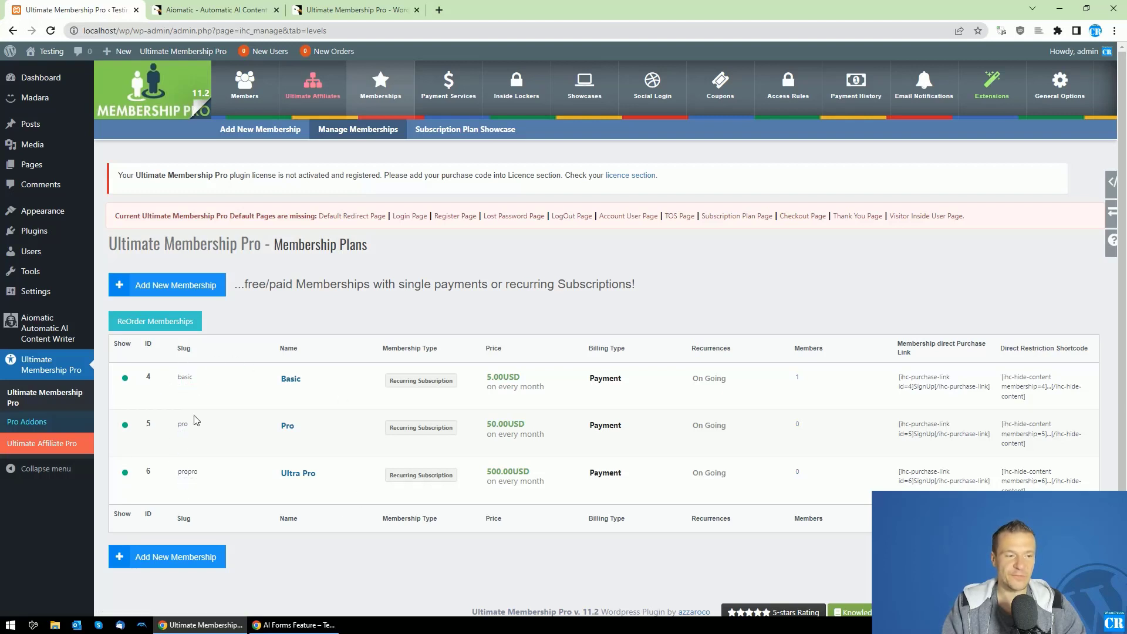
{"action": "mouse_move", "coordinate": [246, 378]}
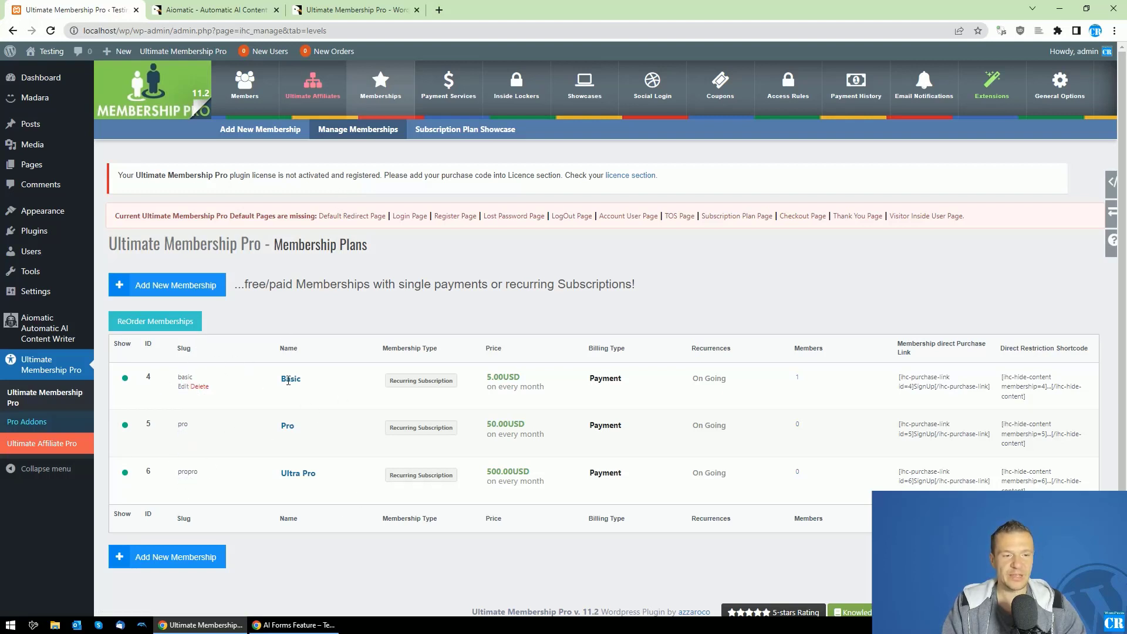
{"action": "mouse_move", "coordinate": [291, 471]}
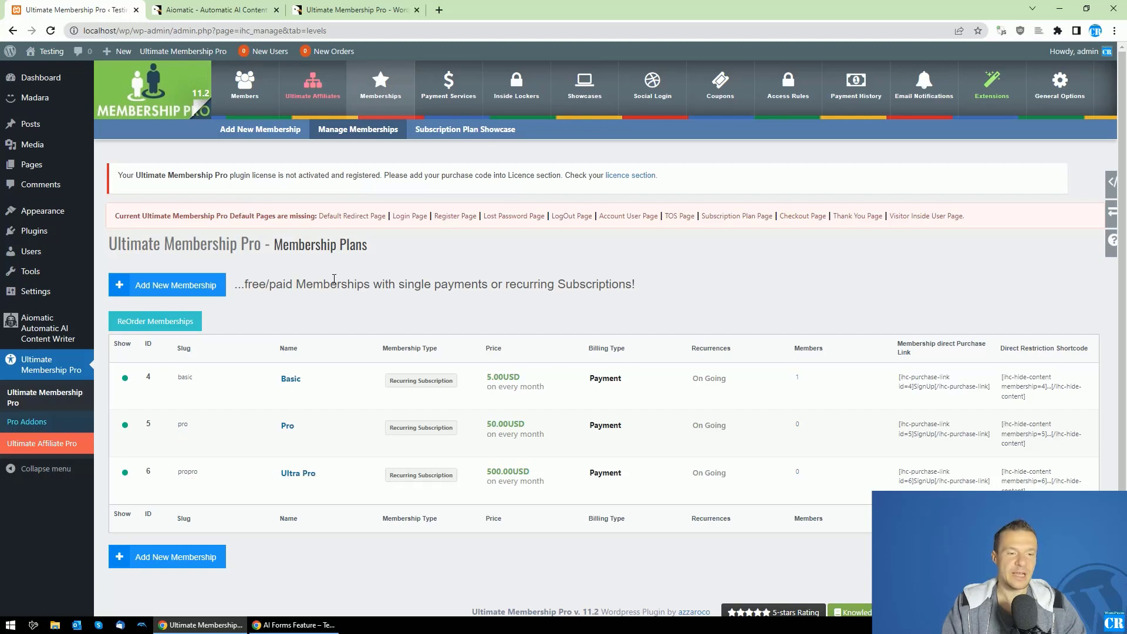
{"action": "mouse_move", "coordinate": [88, 333]}
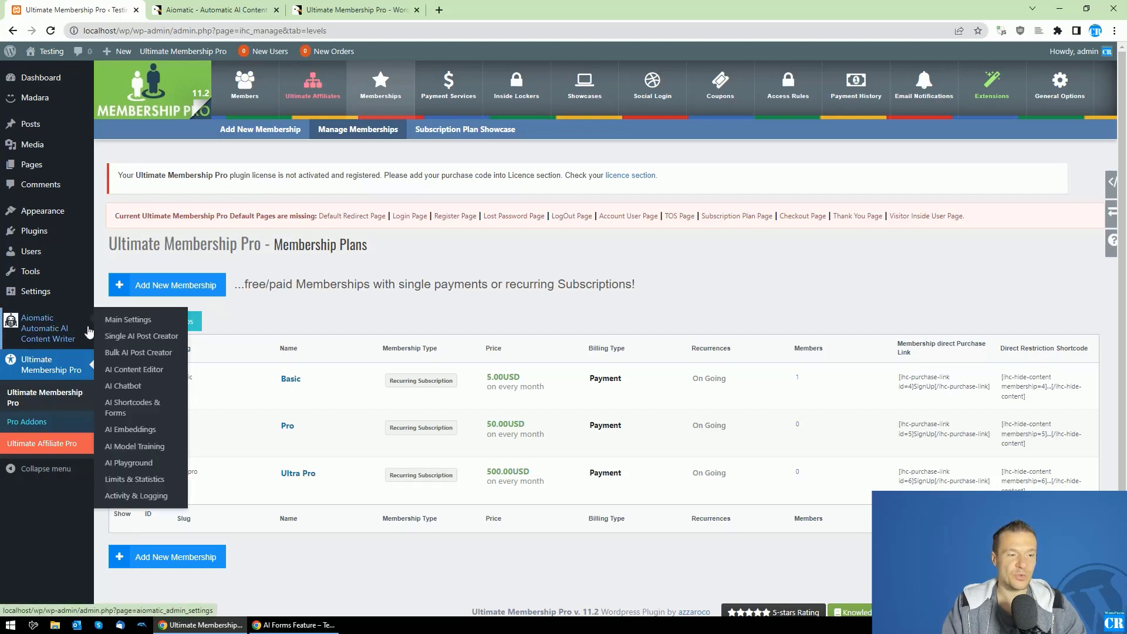
Open Aiomatic's Usage Limits tab and check which Subscription Plans a rule can target.
{"action": "left_click", "coordinate": [117, 481]}
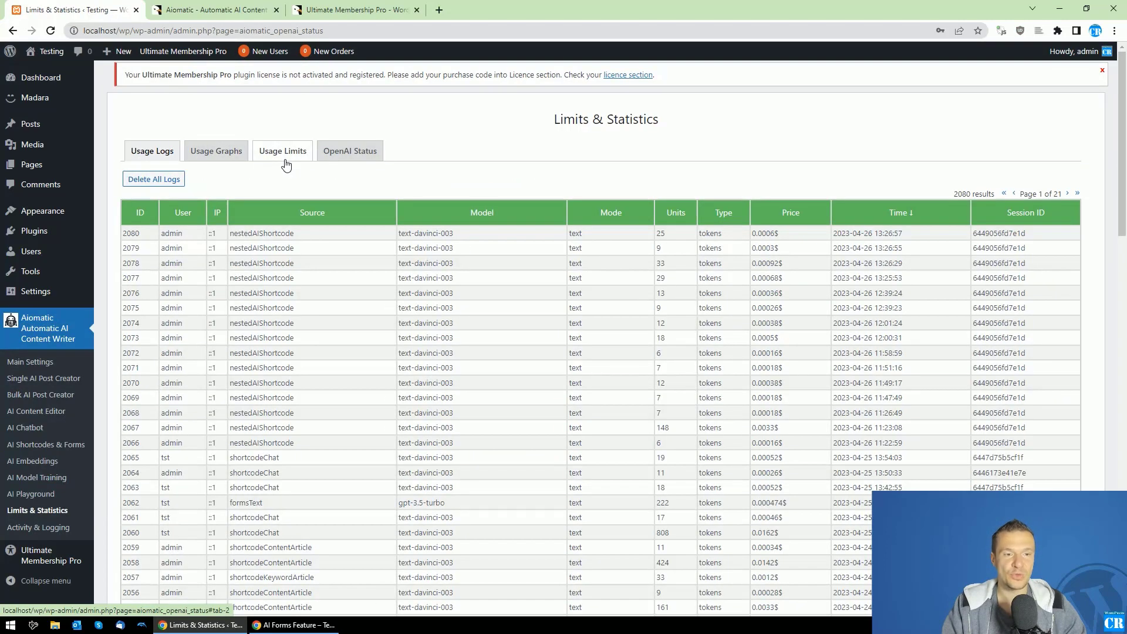
{"action": "left_click", "coordinate": [285, 155]}
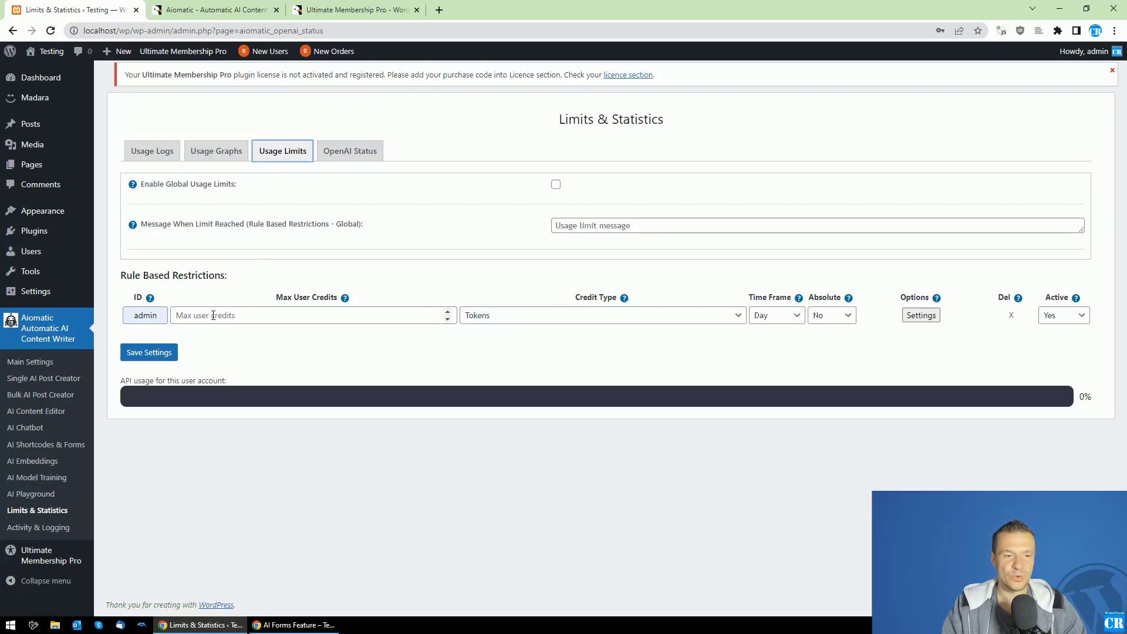
{"action": "left_click", "coordinate": [922, 315]}
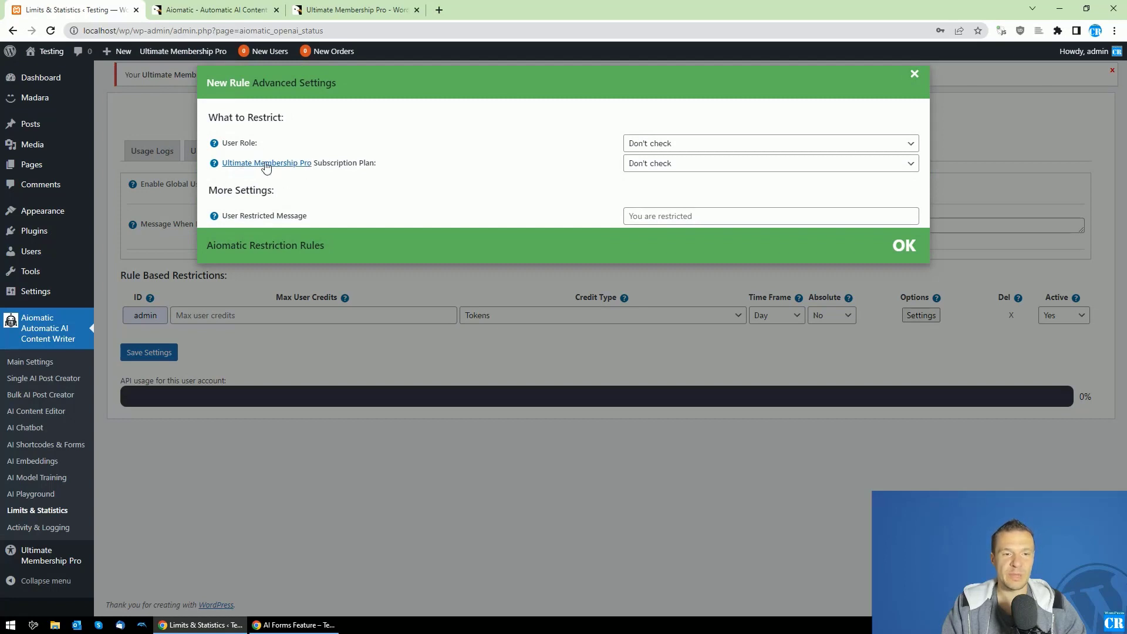
{"action": "left_click", "coordinate": [648, 167]}
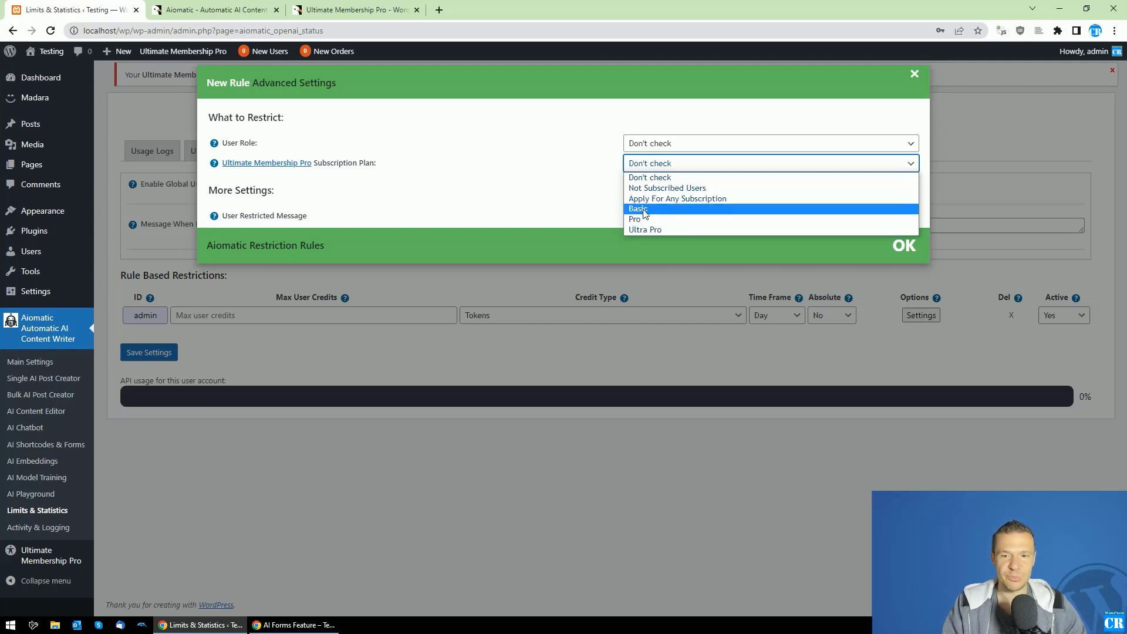
{"action": "left_click", "coordinate": [297, 350]}
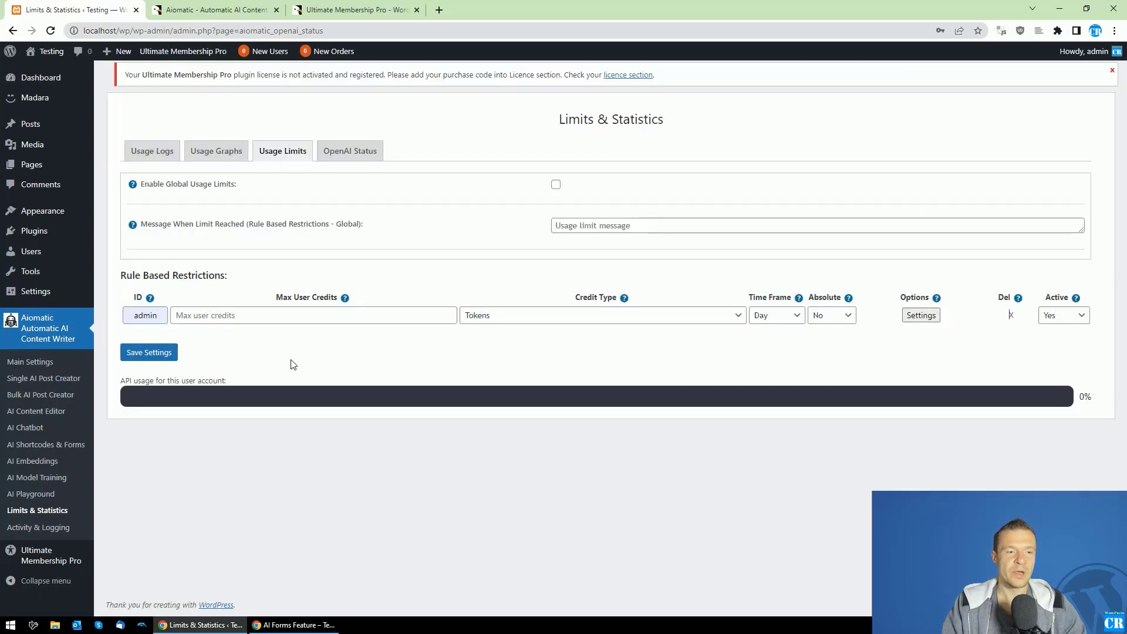
Set rule 1 to ID 1 with a 5000 Tokens cap reset every Month.
{"action": "left_click", "coordinate": [145, 316]}
{"action": "left_click", "coordinate": [230, 317]}
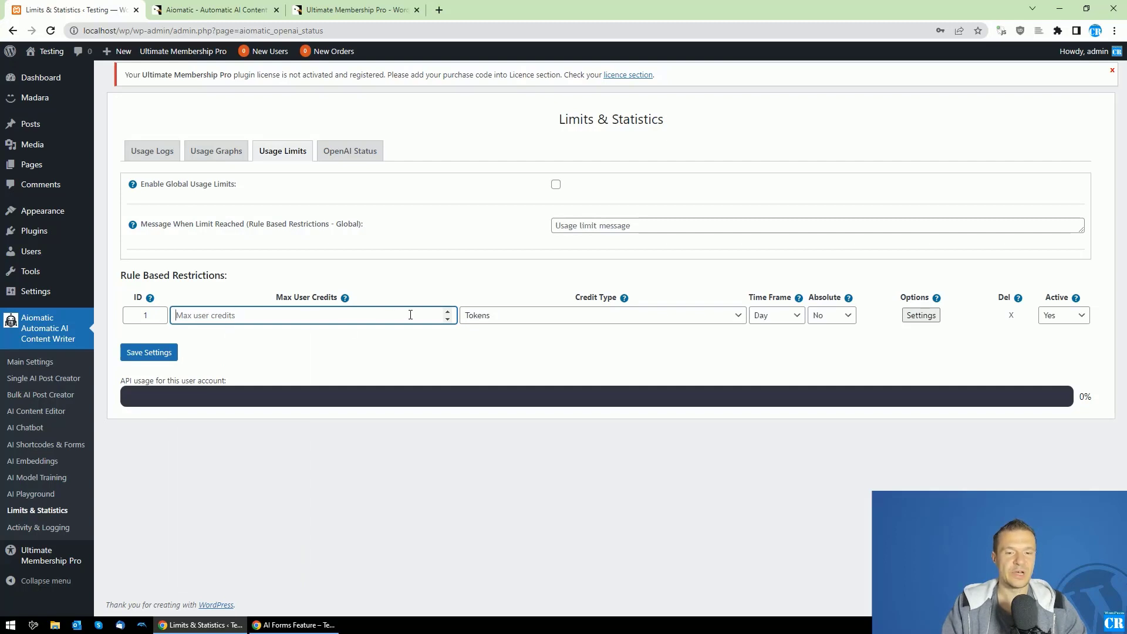
{"action": "type", "text": "5000"}
{"action": "left_click", "coordinate": [499, 322]}
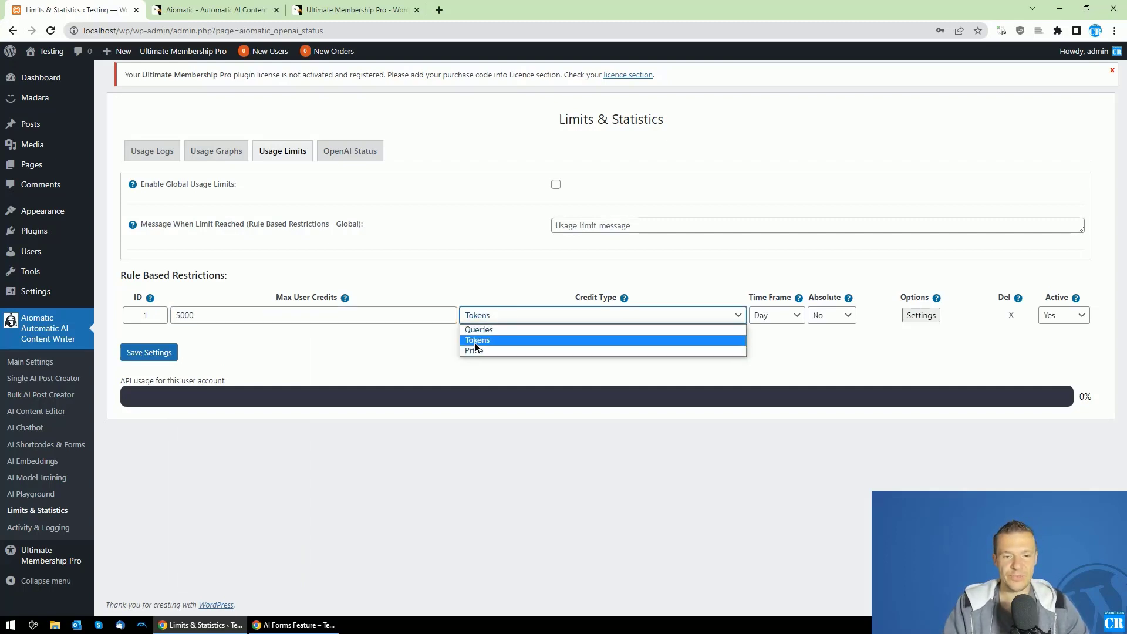
{"action": "left_click", "coordinate": [528, 324]}
{"action": "left_click", "coordinate": [792, 323]}
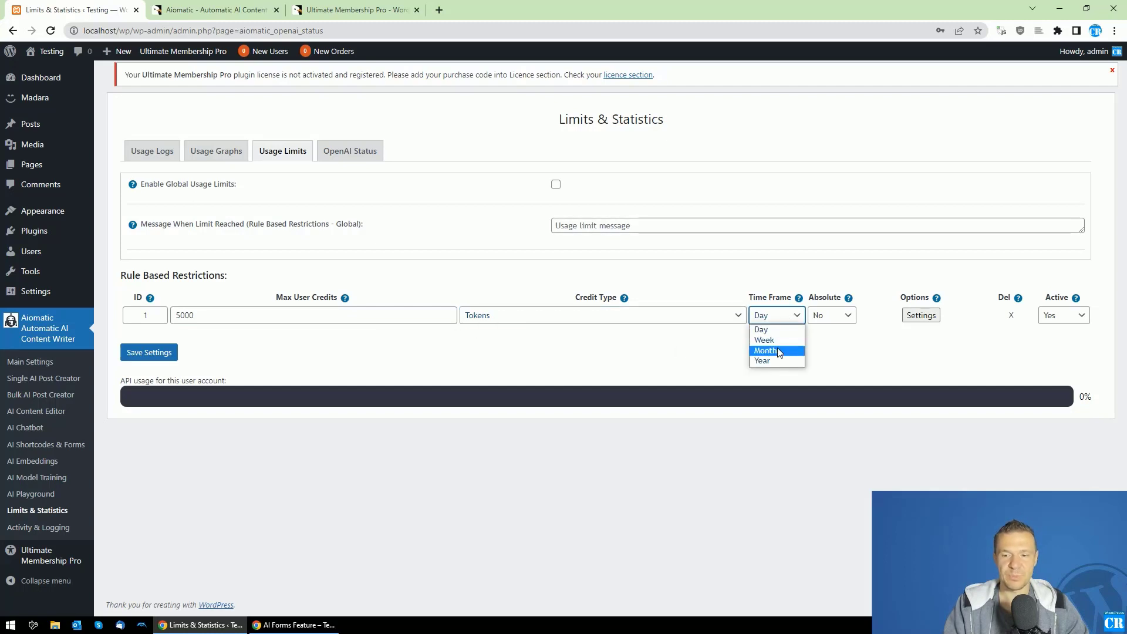
{"action": "left_click", "coordinate": [780, 352]}
Target rule 1 at the Basic plan with message 'You are out of calls!' and save.
{"action": "left_click", "coordinate": [914, 317]}
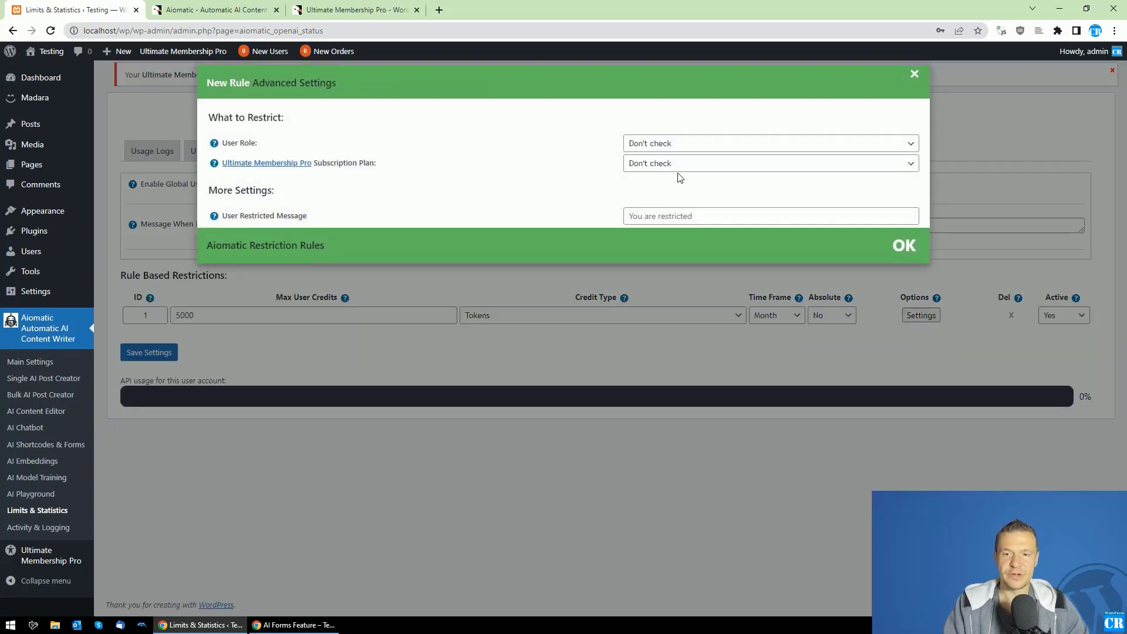
{"action": "left_click", "coordinate": [649, 165]}
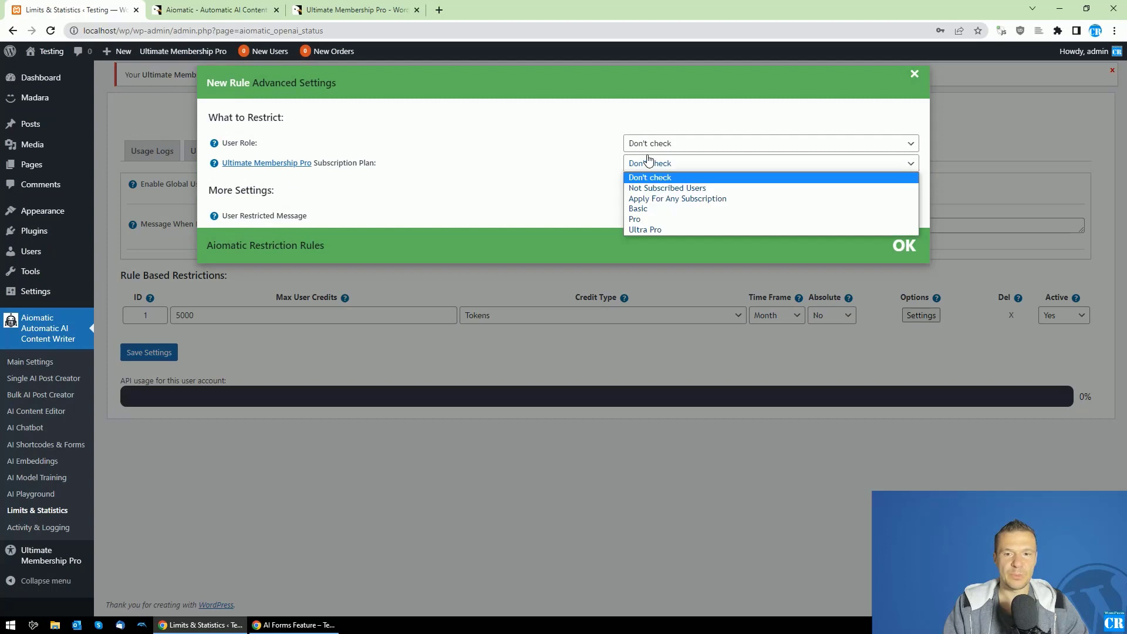
{"action": "left_click", "coordinate": [653, 210]}
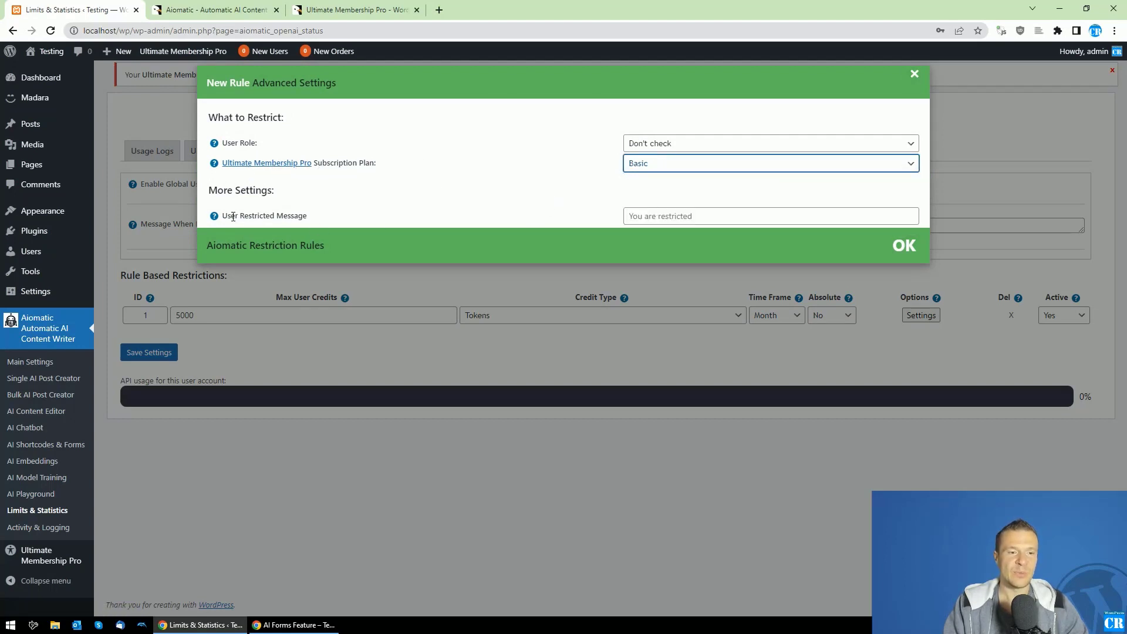
{"action": "left_click_drag", "start_coordinate": [223, 216], "coordinate": [307, 219]}
{"action": "left_click", "coordinate": [684, 214]}
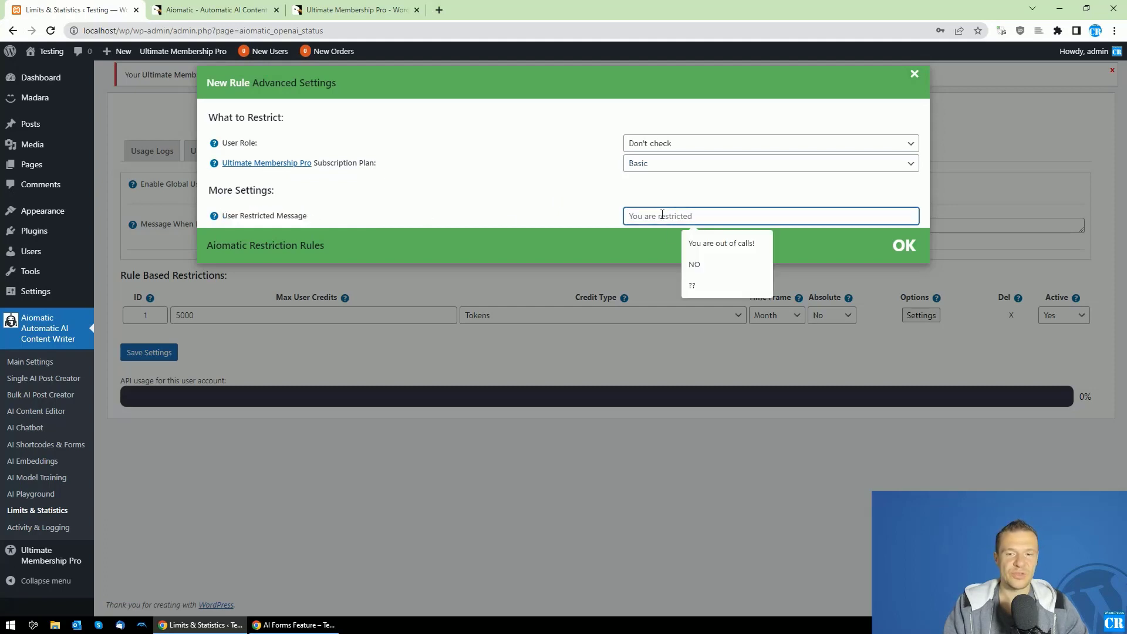
{"action": "left_click", "coordinate": [699, 243]}
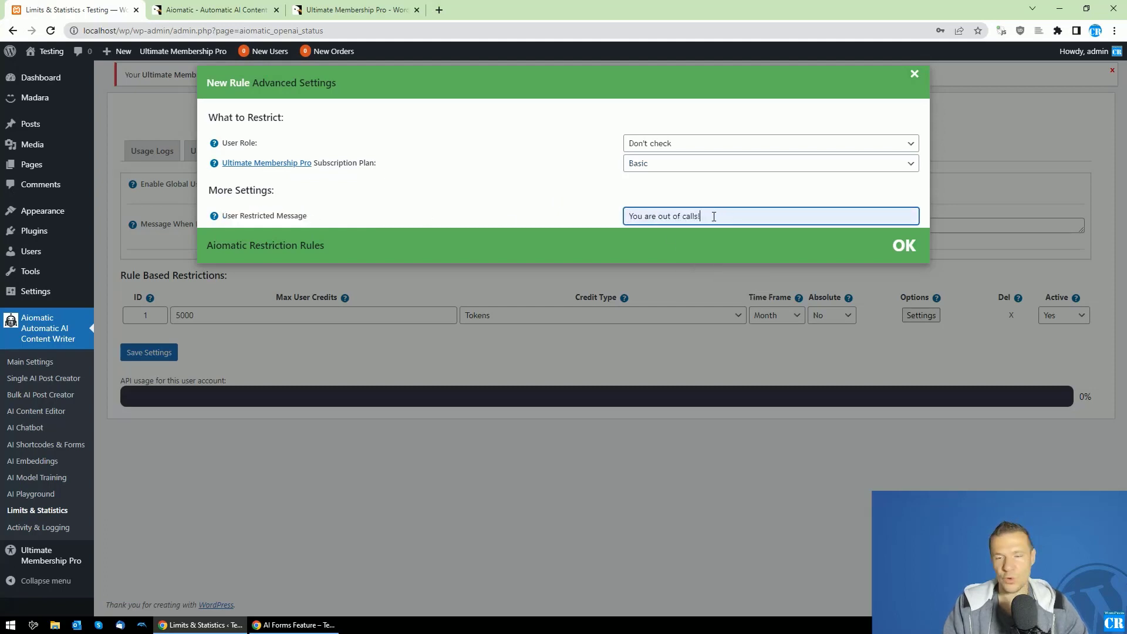
{"action": "left_click", "coordinate": [176, 354]}
{"action": "left_click", "coordinate": [174, 354]}
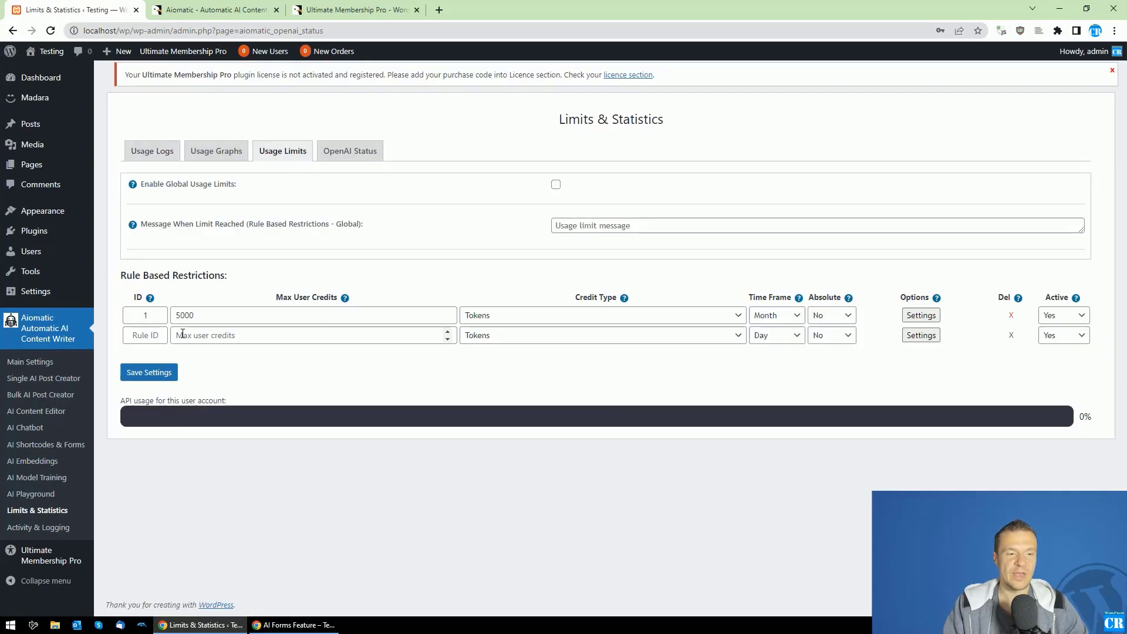
Give the new rule ID 2 and a Max User Credits limit of 50.
{"action": "left_click", "coordinate": [150, 335]}
{"action": "type", "text": "2"}
{"action": "left_click", "coordinate": [205, 335]}
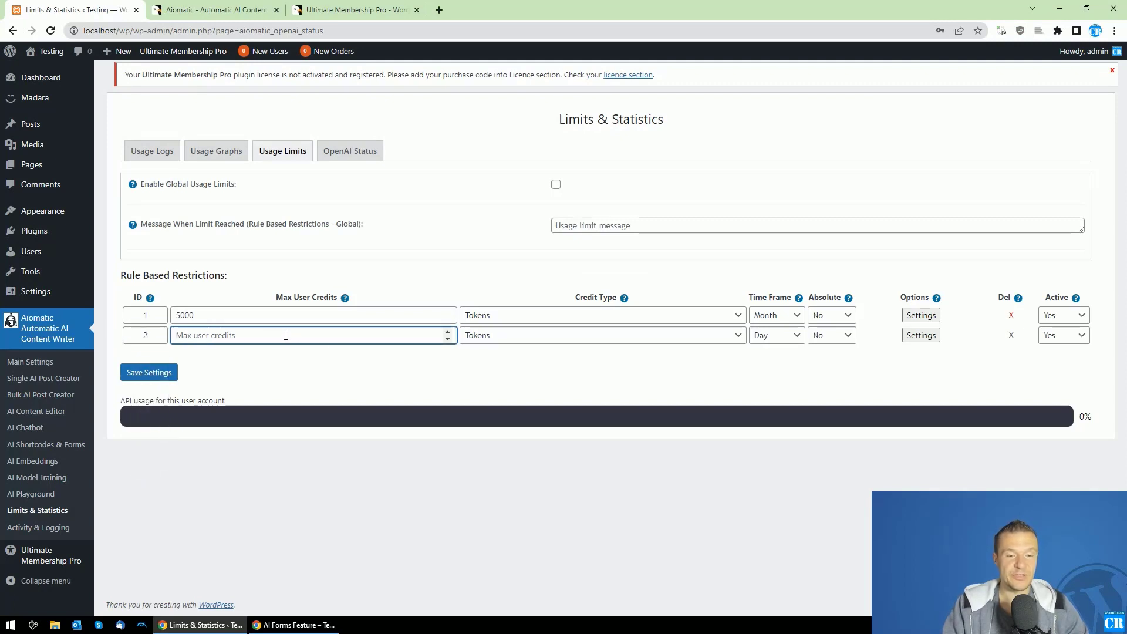
{"action": "left_click", "coordinate": [475, 337]}
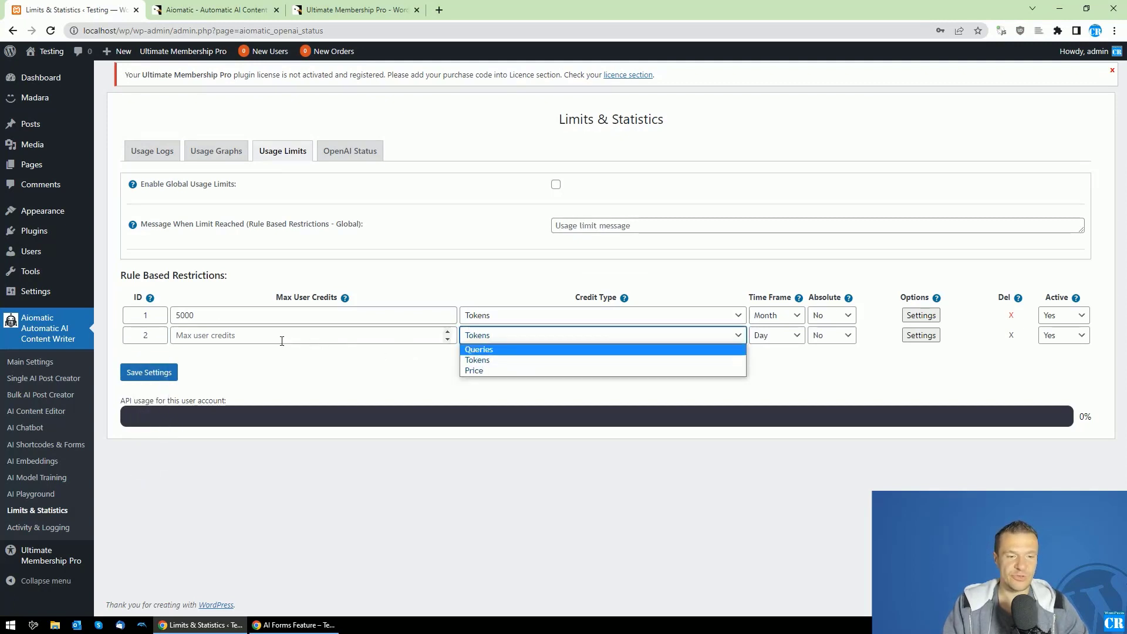
{"action": "left_click", "coordinate": [446, 317]}
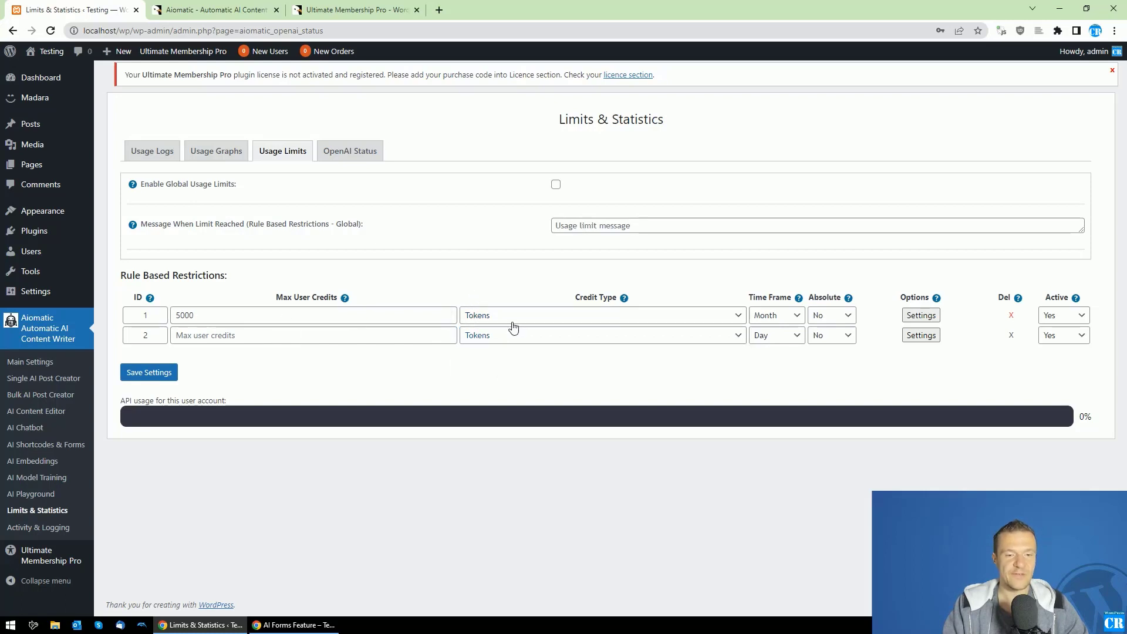
{"action": "left_click", "coordinate": [241, 335]}
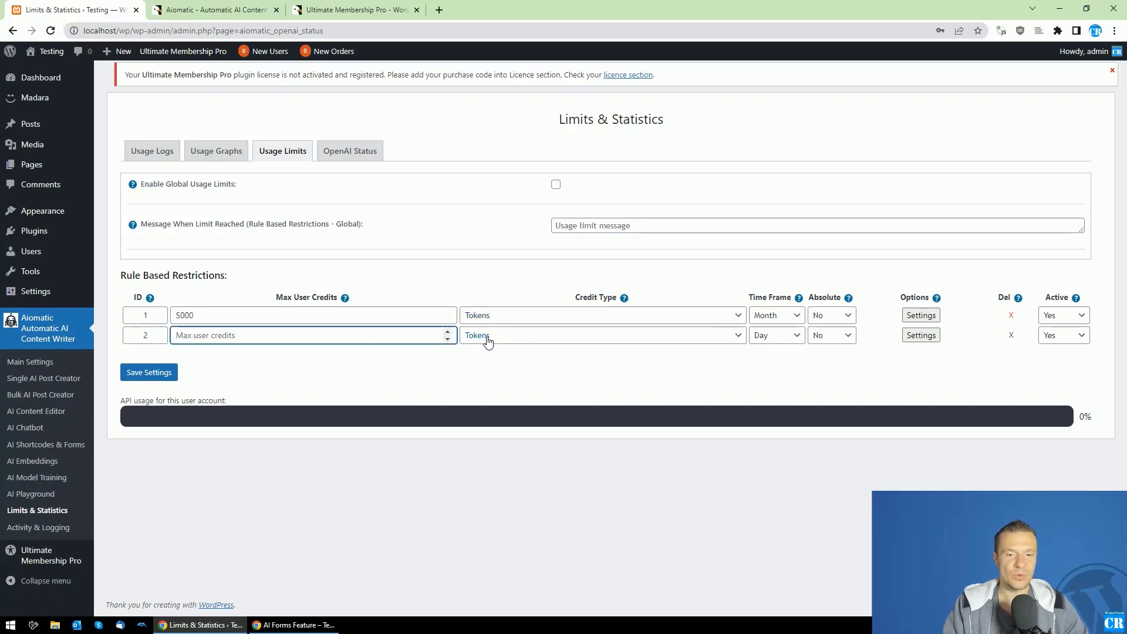
{"action": "left_click", "coordinate": [489, 340]}
{"action": "left_click", "coordinate": [476, 359]}
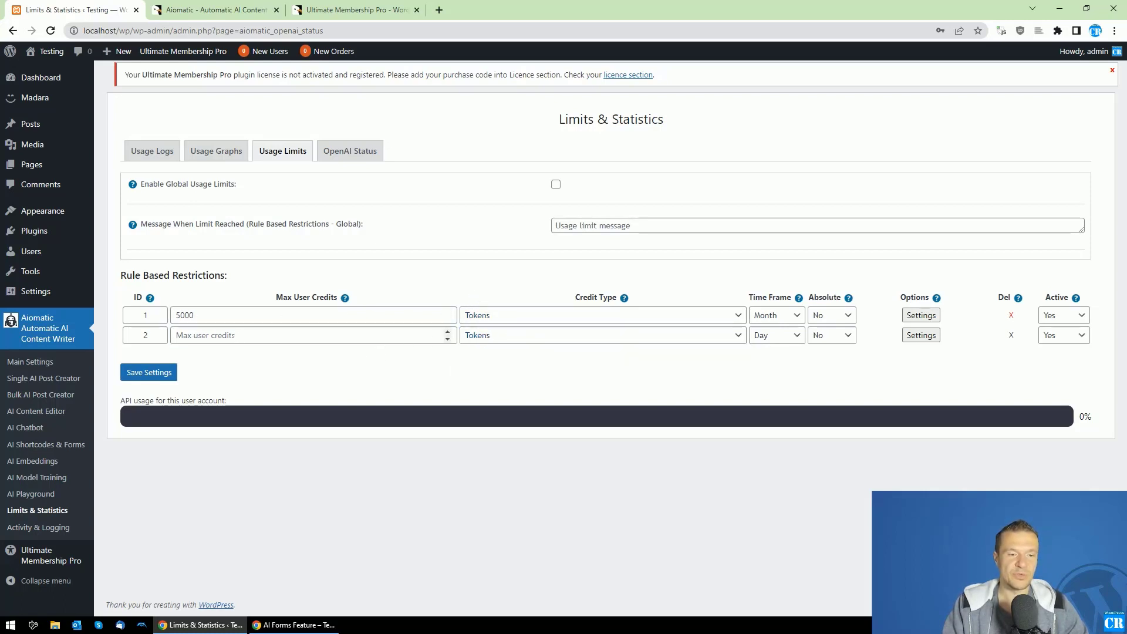
{"action": "left_click", "coordinate": [235, 335]}
{"action": "left_click", "coordinate": [526, 340]}
{"action": "left_click", "coordinate": [292, 337]}
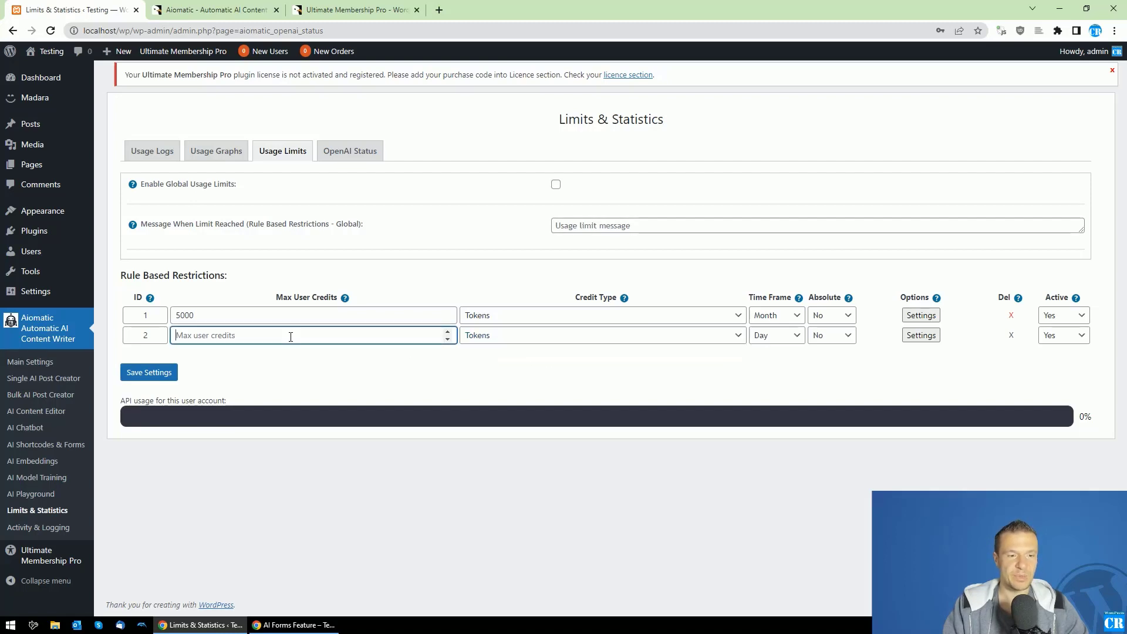
{"action": "type", "text": "100"}
{"action": "key", "text": "BackSpace"}
{"action": "key", "text": "BackSpace"}
{"action": "key", "text": "BackSpace"}
{"action": "type", "text": "5"}
Count rule 2's credits as Queries with a Month time frame.
{"action": "left_click", "coordinate": [477, 338]}
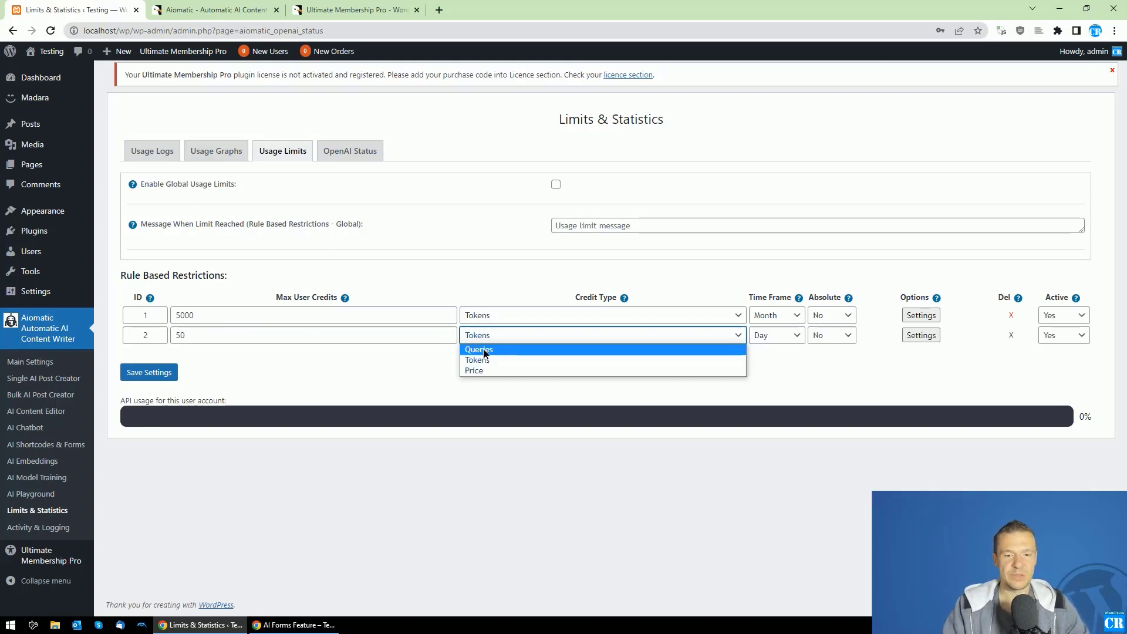
{"action": "left_click", "coordinate": [478, 356]}
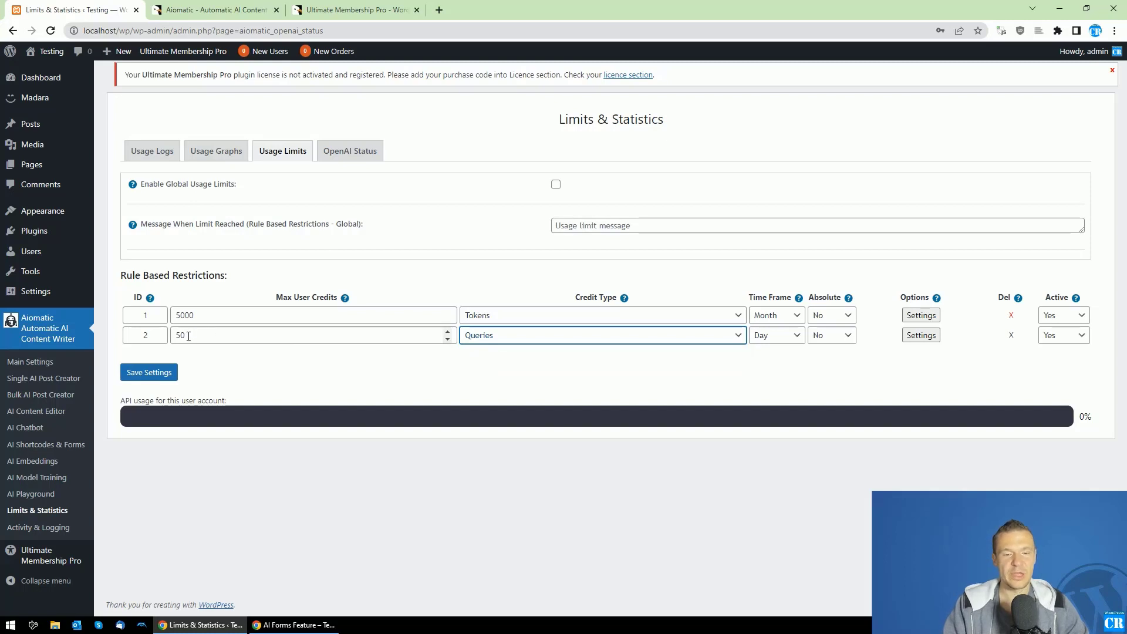
{"action": "left_click", "coordinate": [765, 338]}
{"action": "left_click", "coordinate": [767, 369]}
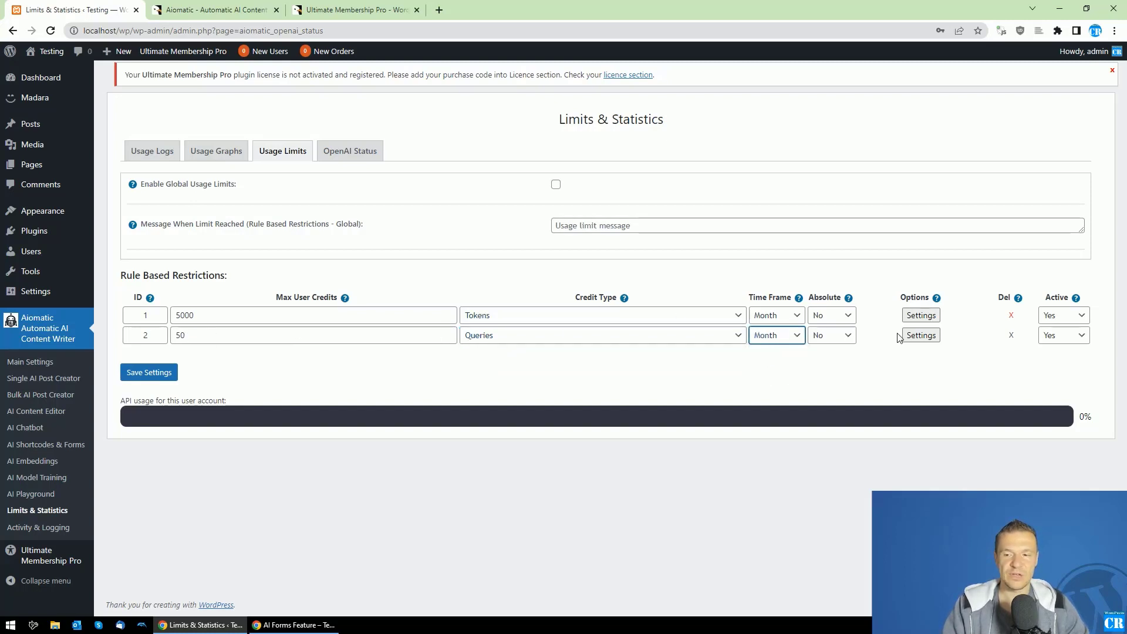
Tie rule 2 to the Basic subscription plan and save the settings.
{"action": "left_click", "coordinate": [921, 335]}
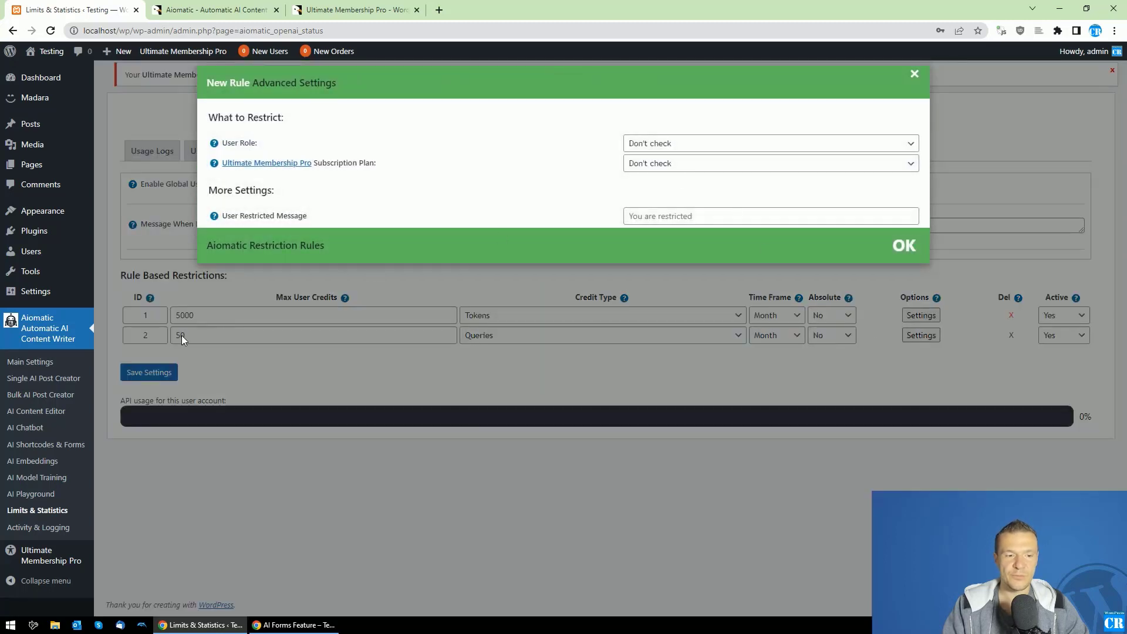
{"action": "left_click", "coordinate": [653, 167]}
{"action": "left_click", "coordinate": [633, 200]}
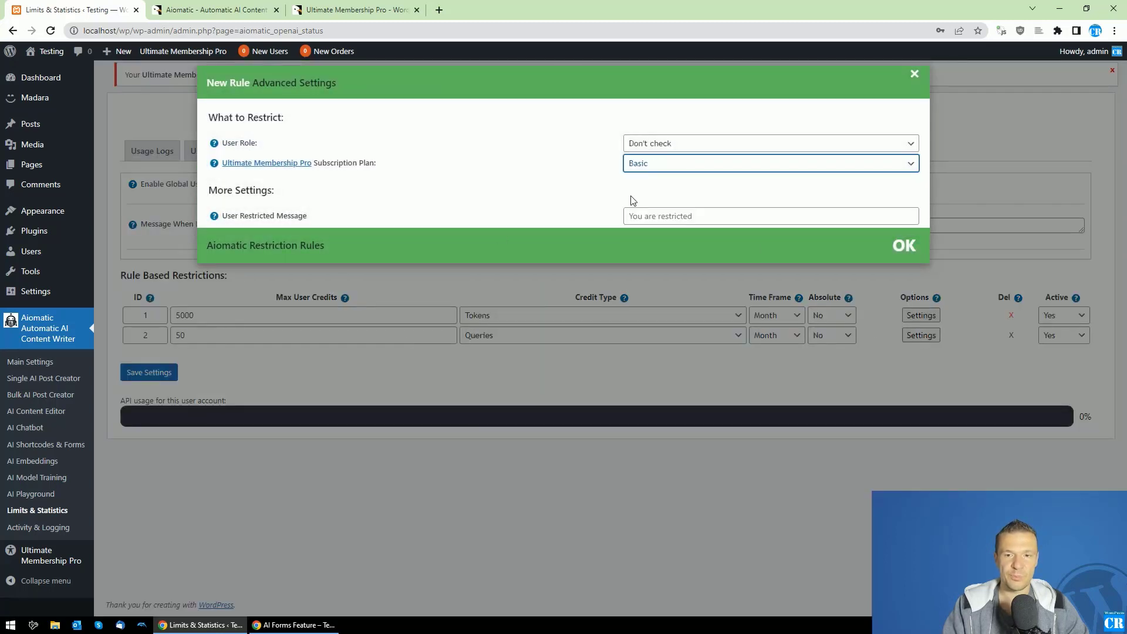
{"action": "left_click", "coordinate": [150, 373]}
{"action": "left_click", "coordinate": [160, 374]}
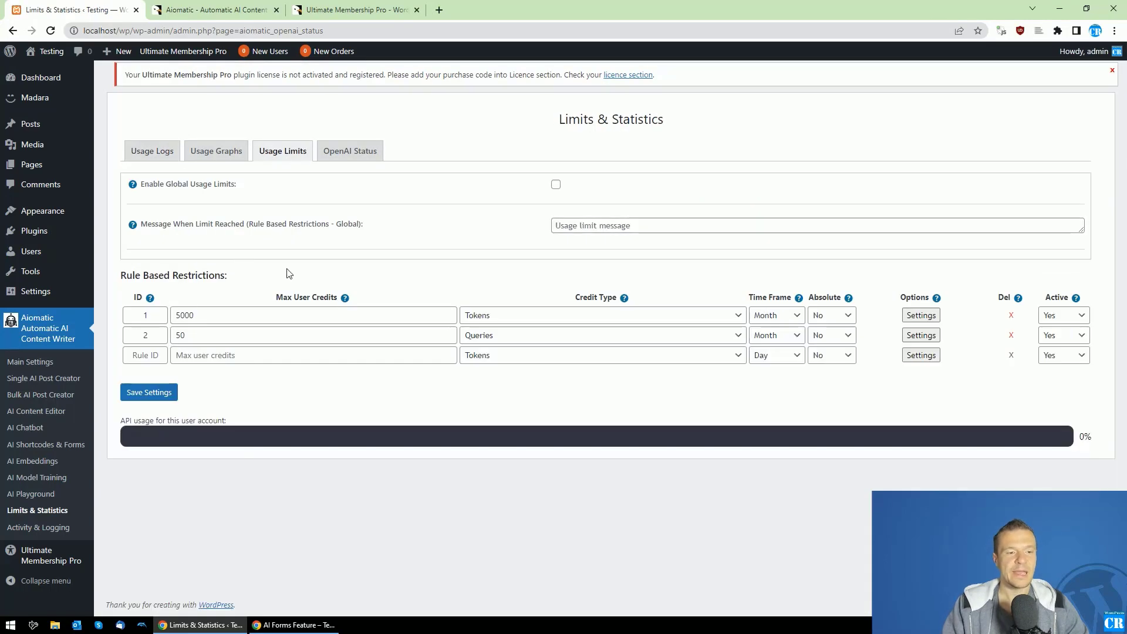
Add rule 3 with ID 3, targeting Not Subscribed Users.
{"action": "left_click", "coordinate": [137, 357]}
{"action": "type", "text": "3"}
{"action": "left_click", "coordinate": [201, 355]}
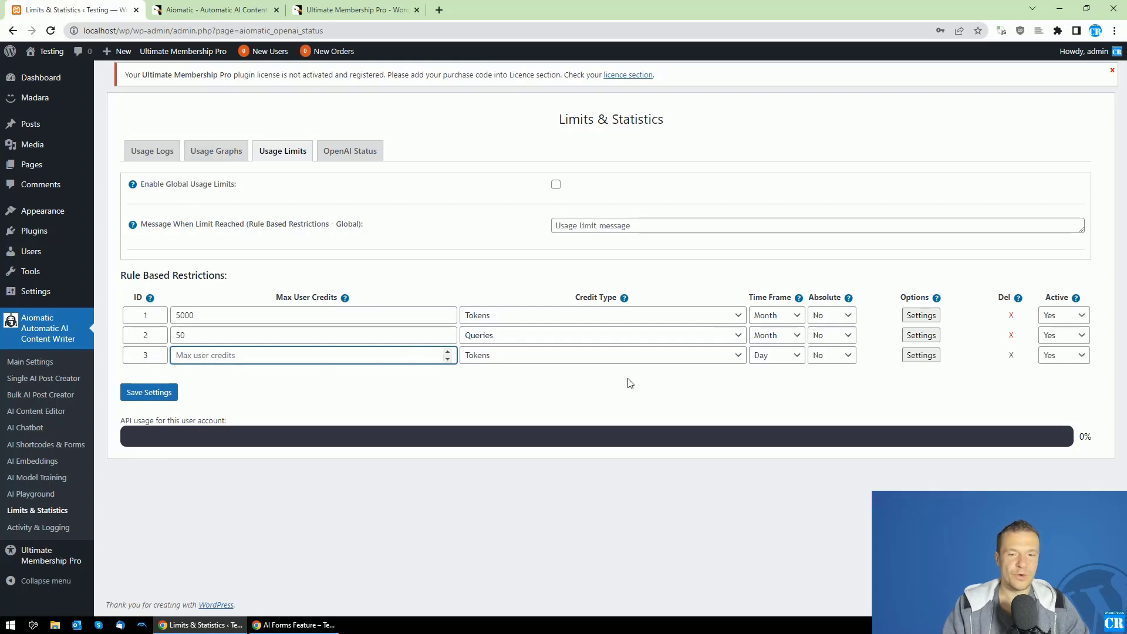
{"action": "left_click", "coordinate": [907, 355]}
{"action": "left_click", "coordinate": [636, 166]}
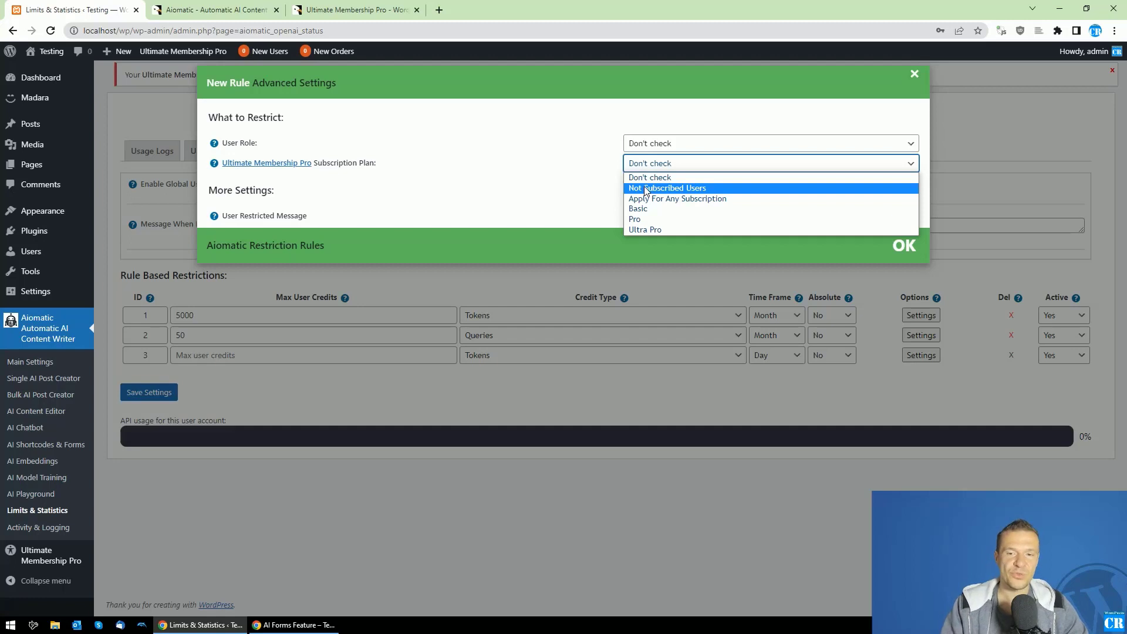
{"action": "left_click", "coordinate": [646, 191]}
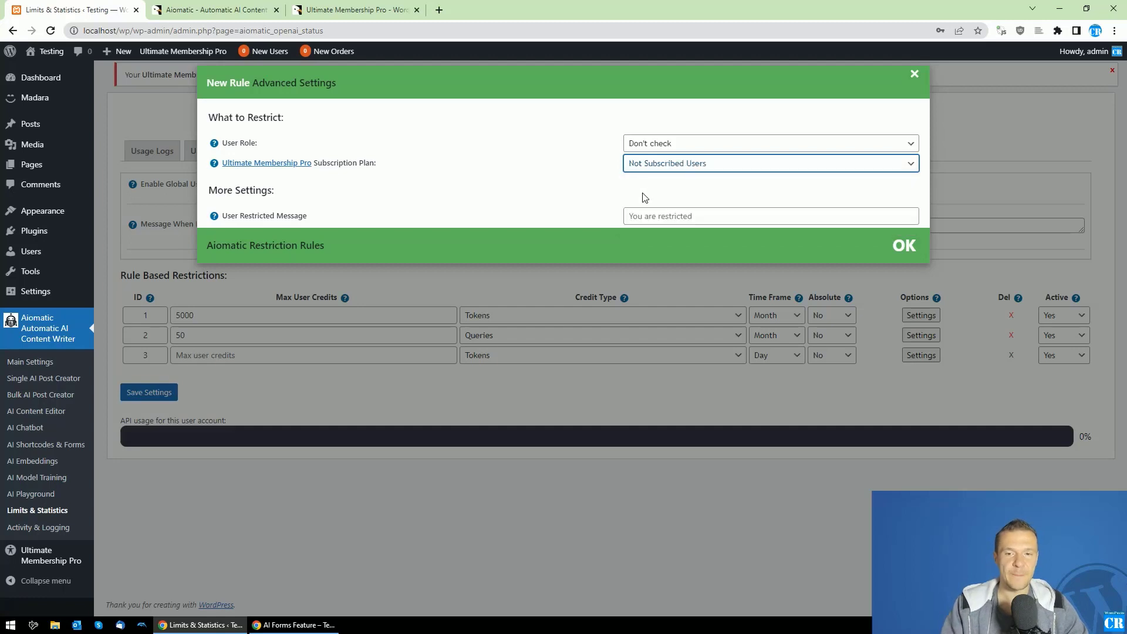
{"action": "left_click", "coordinate": [642, 274]}
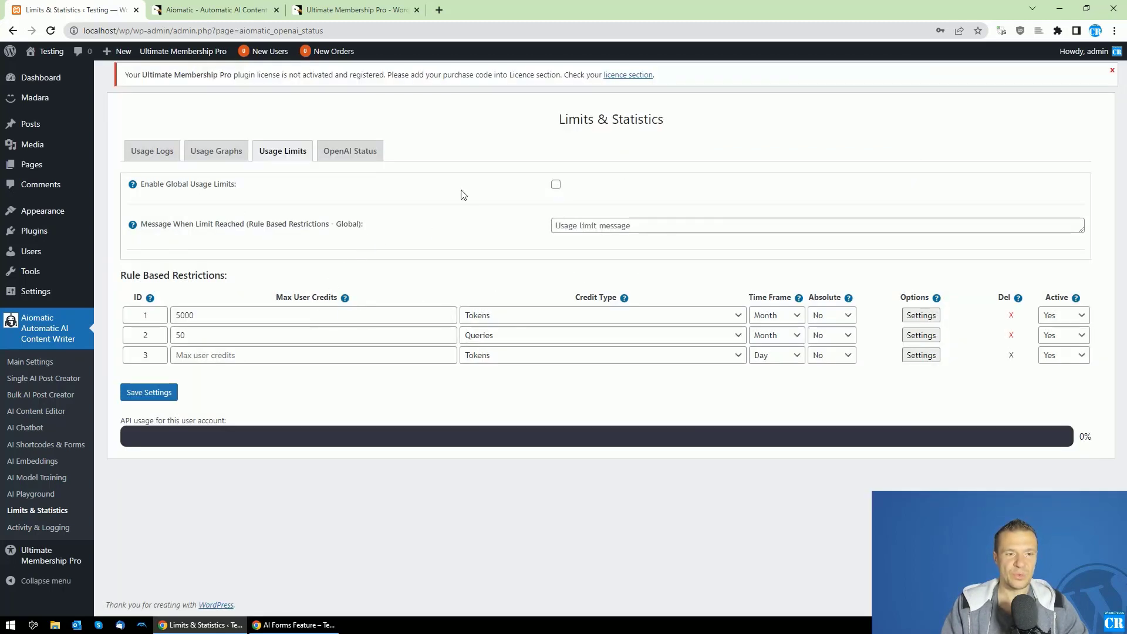
{"action": "left_click", "coordinate": [556, 185]}
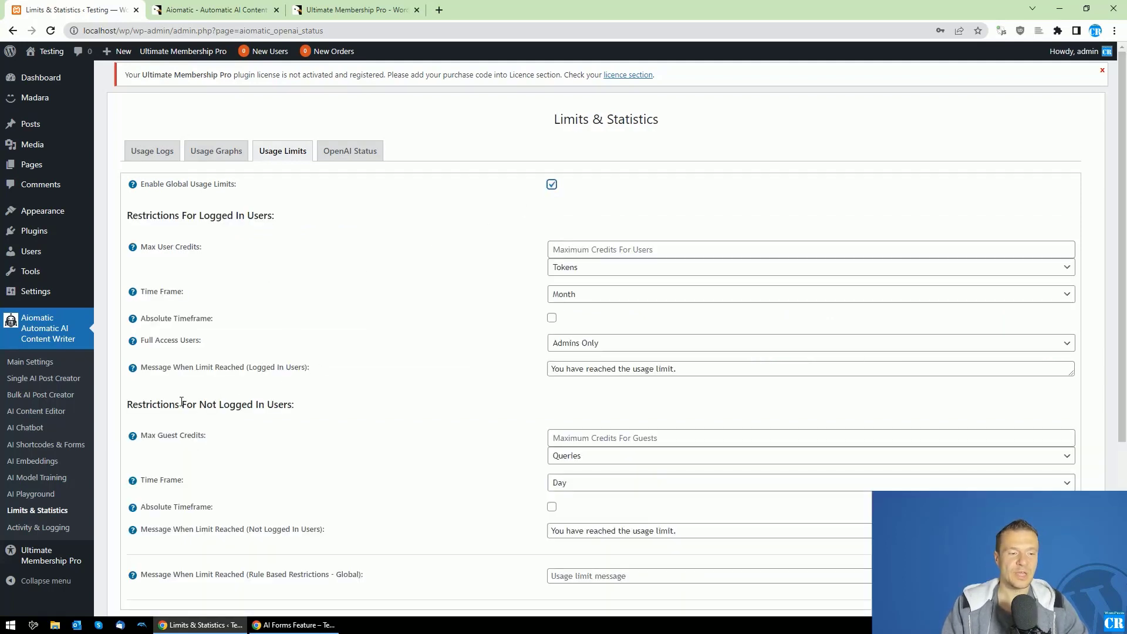
{"action": "left_click_drag", "start_coordinate": [132, 405], "coordinate": [295, 405]}
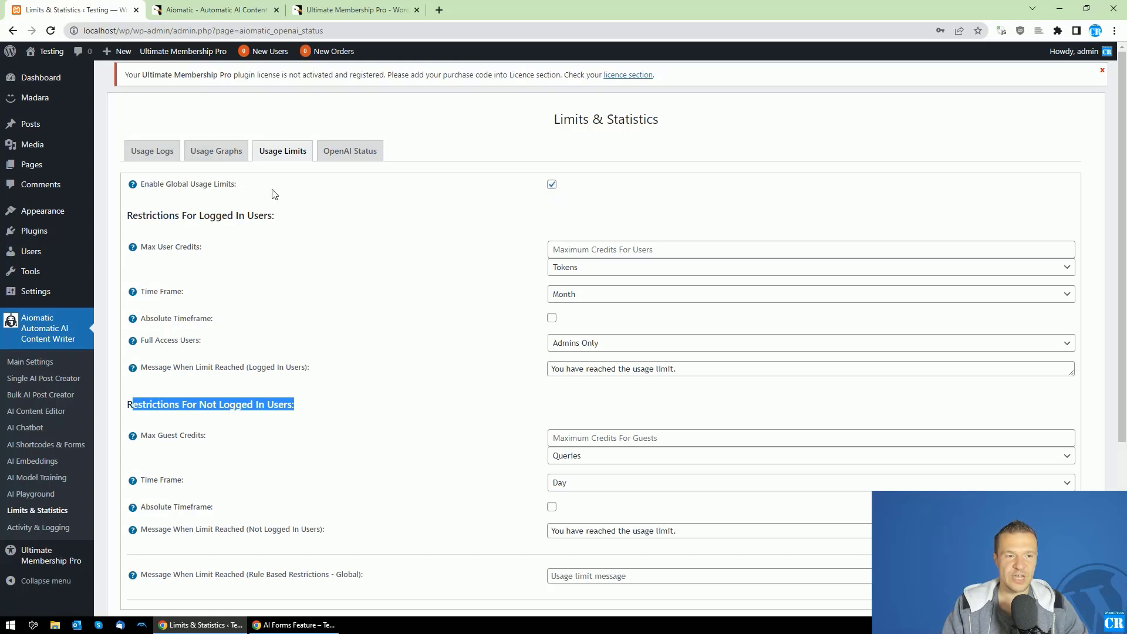
{"action": "left_click", "coordinate": [552, 184]}
{"action": "left_click", "coordinate": [552, 184]}
{"action": "scroll", "coordinate": [536, 222], "scroll_direction": "down", "scroll_amount": 2}
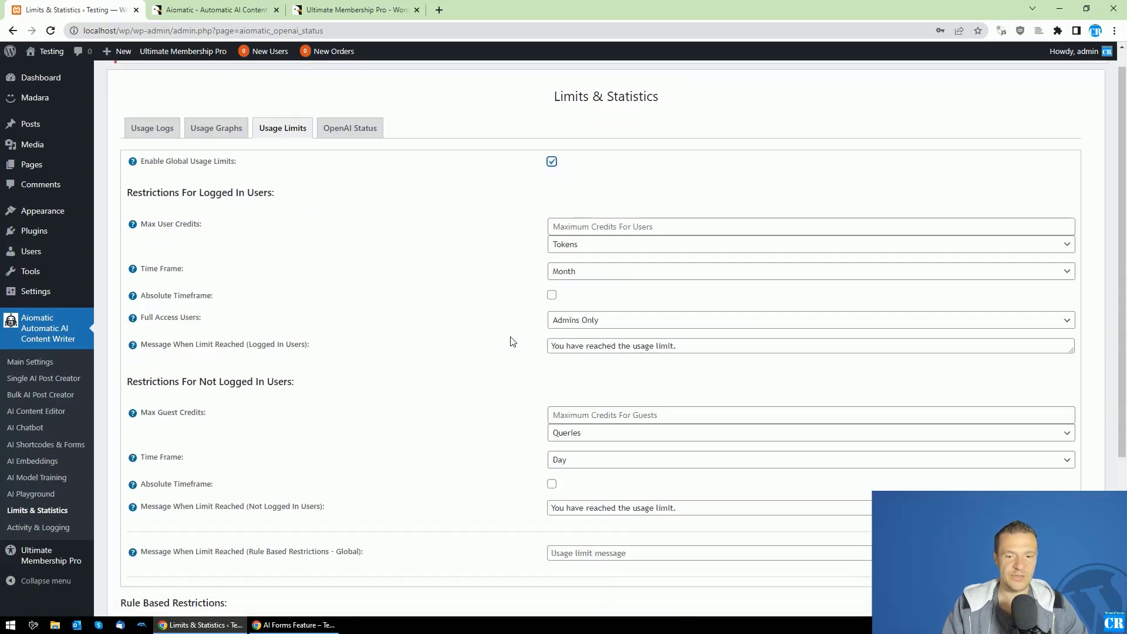
{"action": "left_click_drag", "start_coordinate": [131, 287], "coordinate": [302, 289]}
{"action": "scroll", "coordinate": [599, 336], "scroll_direction": "up", "scroll_amount": 2}
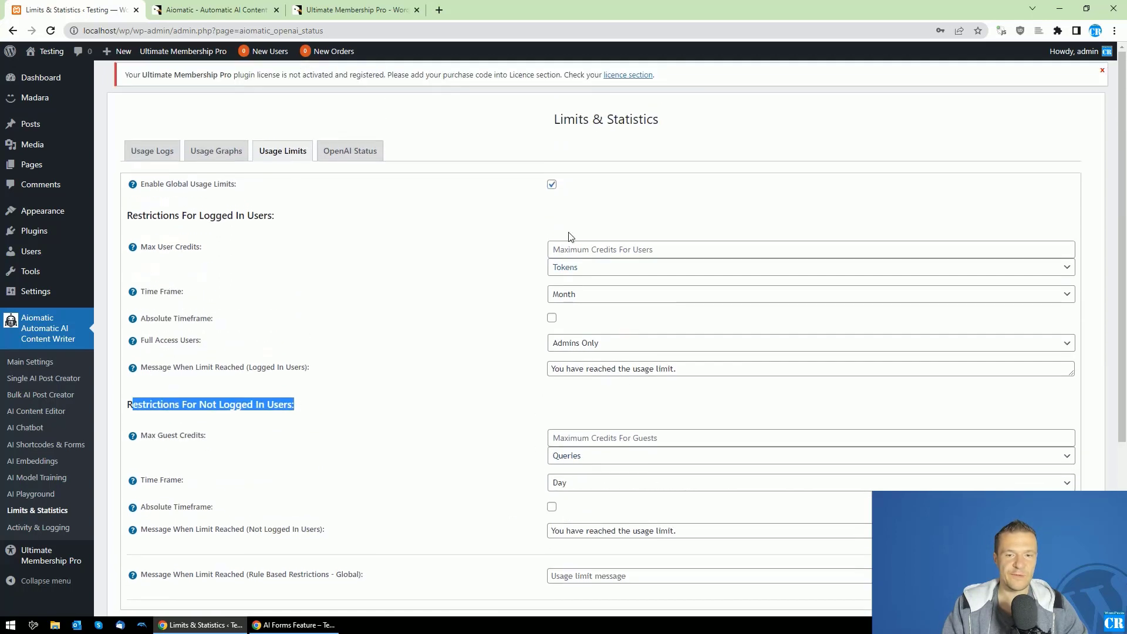
{"action": "left_click", "coordinate": [551, 185]}
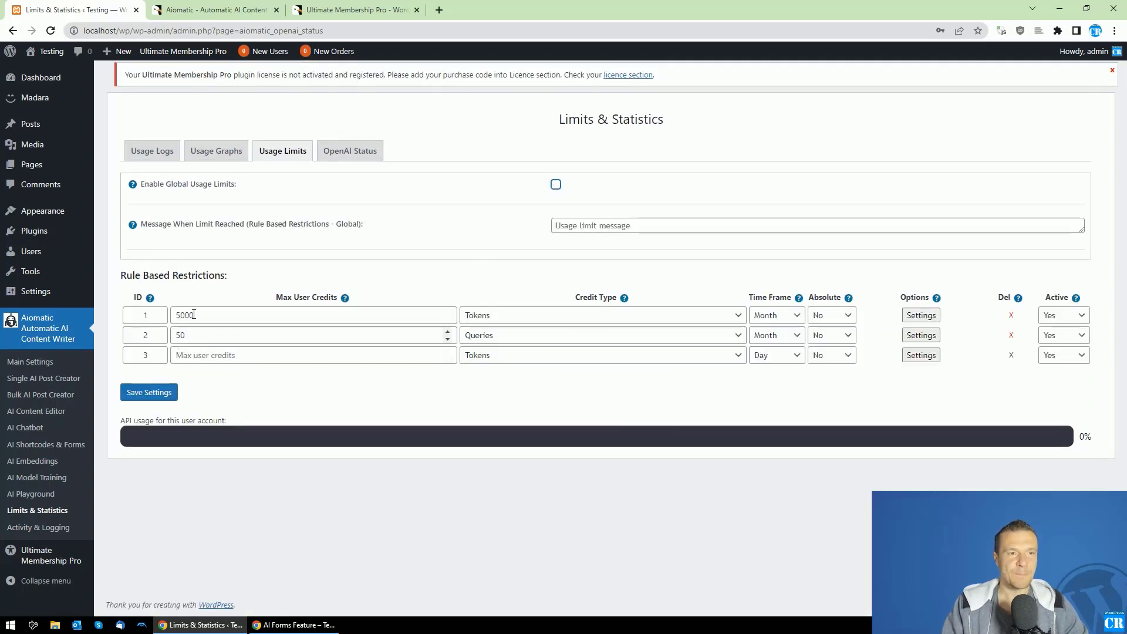
Reload the AI Forms Feature page, then open Ultimate Membership Pro's Manage Members list.
{"action": "left_click", "coordinate": [287, 626]}
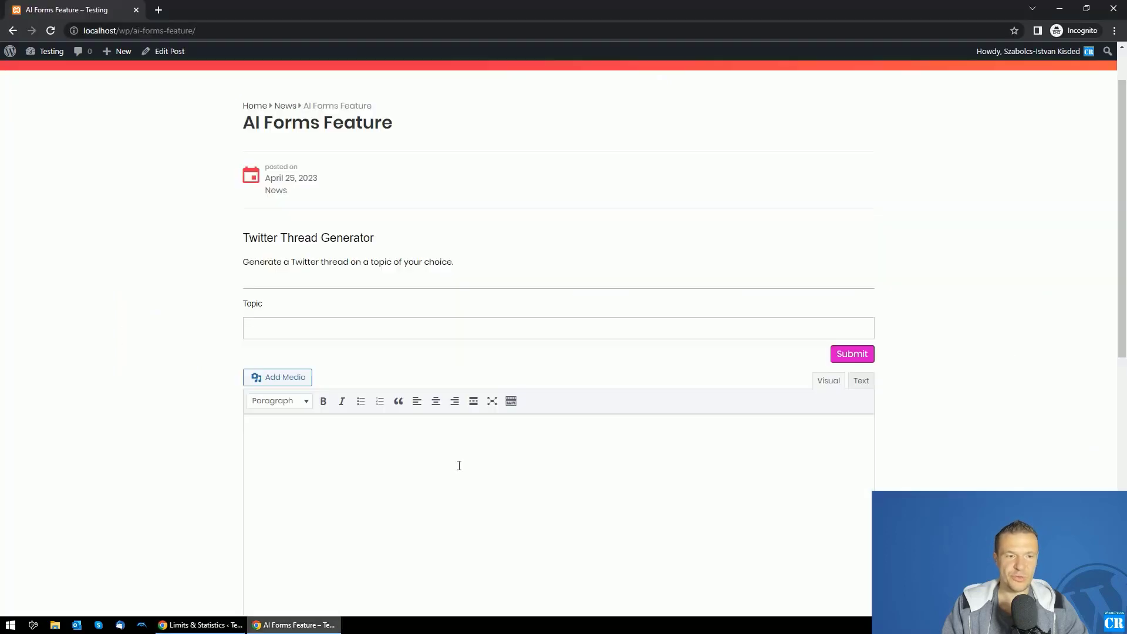
{"action": "left_click", "coordinate": [51, 30]}
{"action": "left_click", "coordinate": [195, 627]}
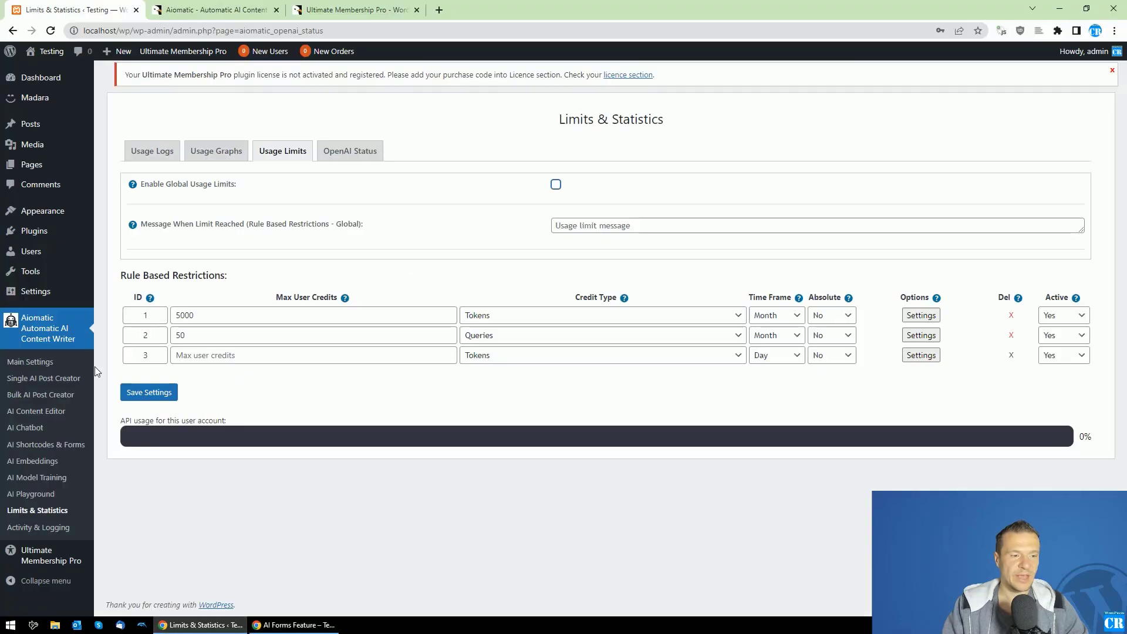
{"action": "mouse_move", "coordinate": [35, 556]}
{"action": "left_click", "coordinate": [117, 510]}
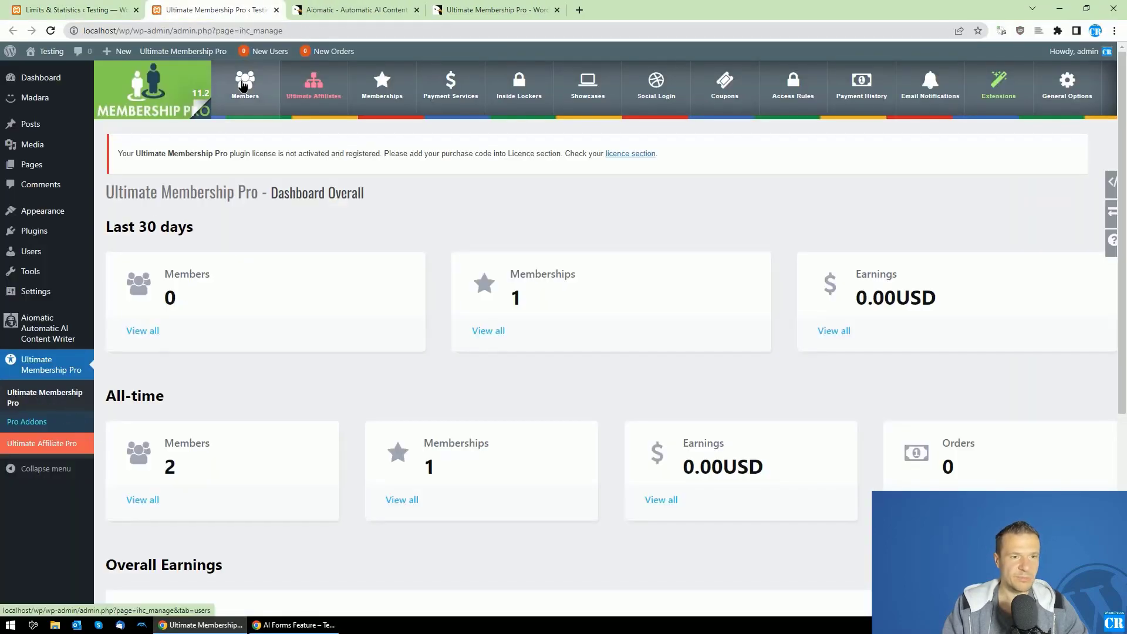
{"action": "left_click", "coordinate": [239, 110]}
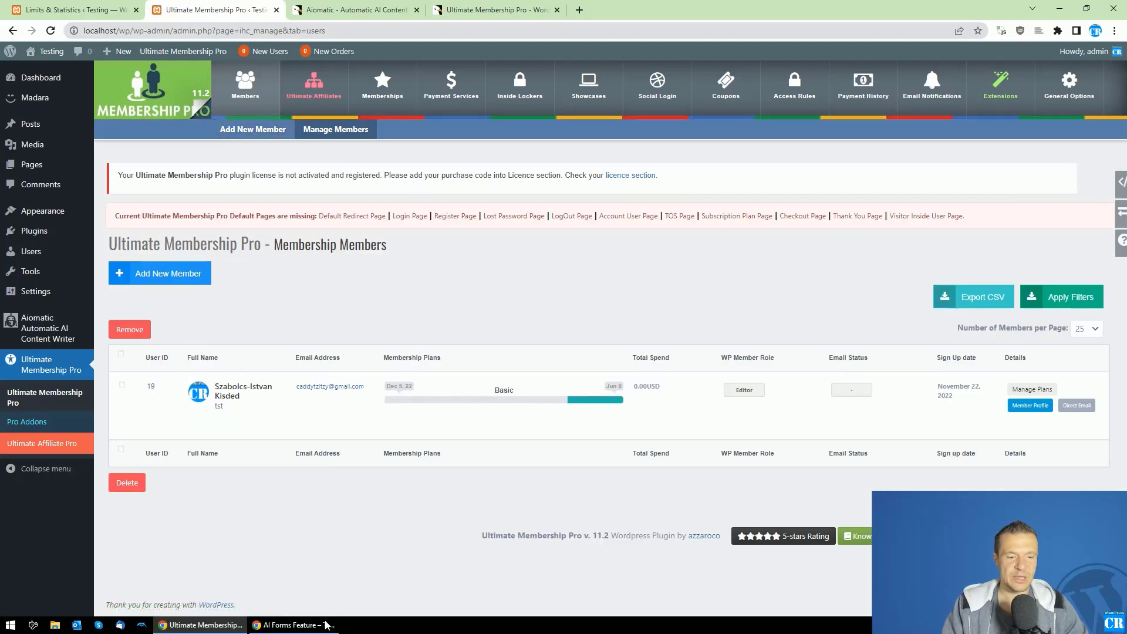
{"action": "left_click", "coordinate": [306, 625]}
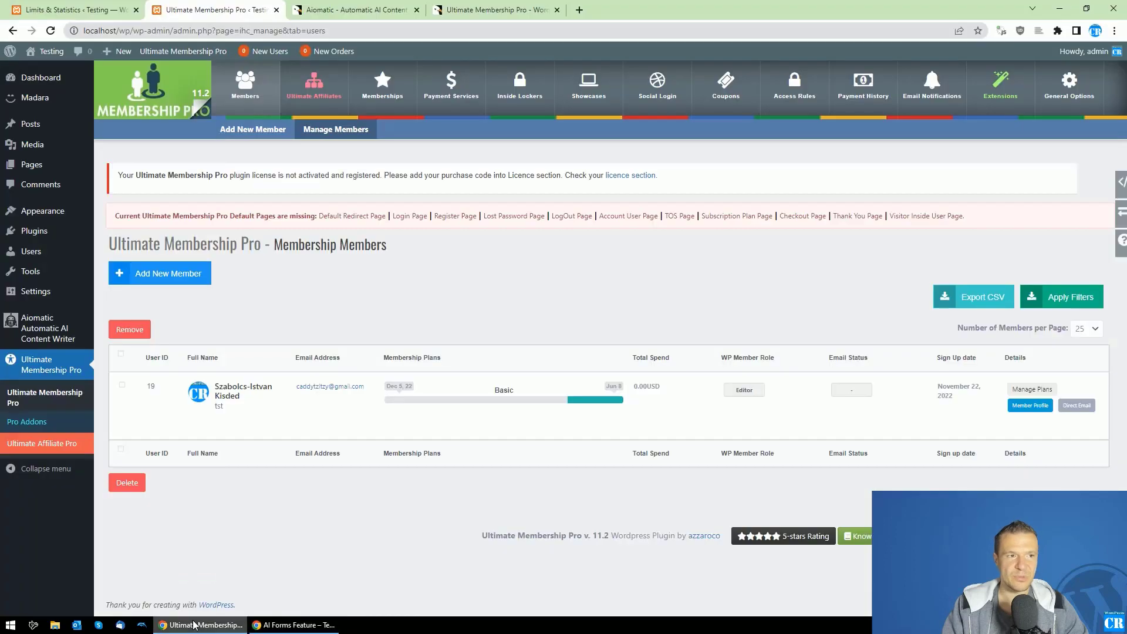
{"action": "left_click", "coordinate": [179, 578]}
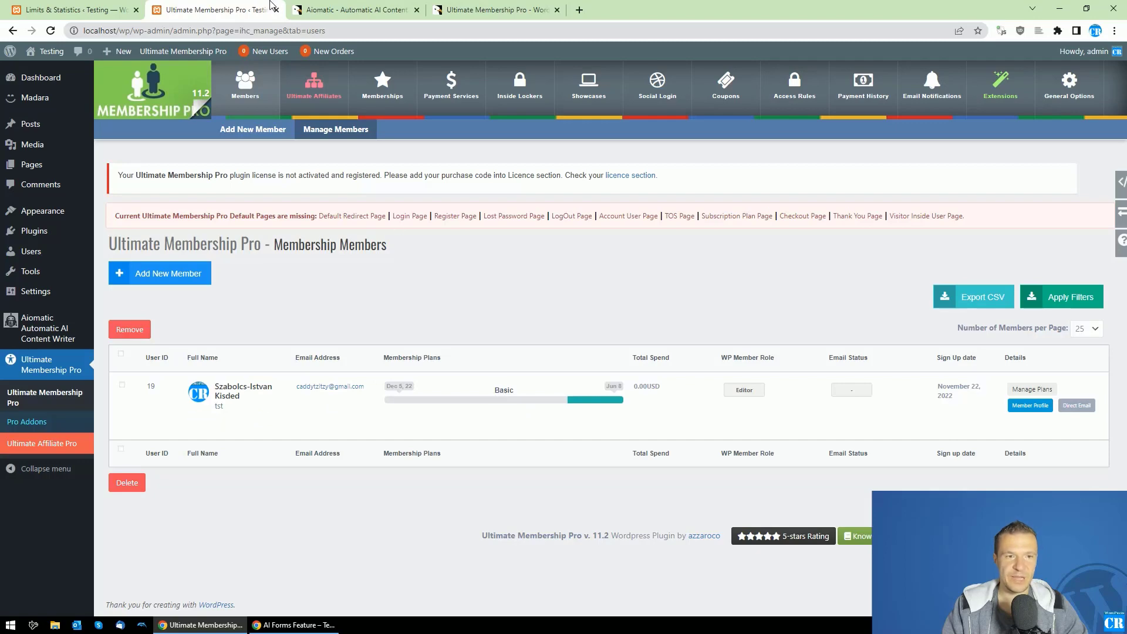
Set Active to No for rules 1 and 2 and save the settings.
{"action": "left_click", "coordinate": [67, 9]}
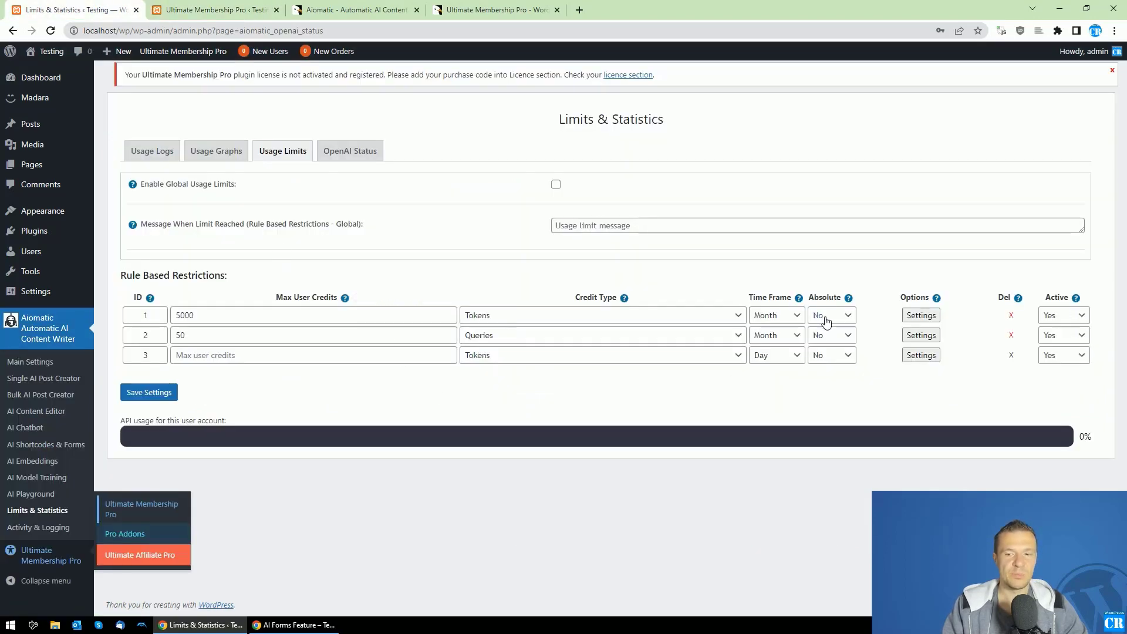
{"action": "left_click", "coordinate": [819, 315]}
{"action": "left_click", "coordinate": [250, 347]}
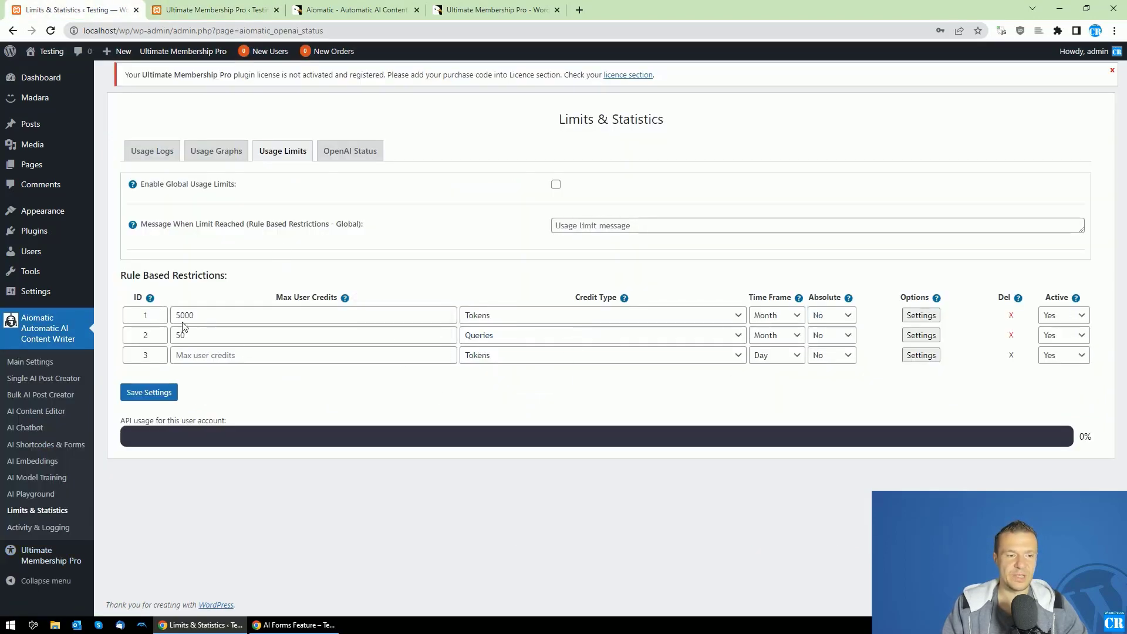
{"action": "left_click", "coordinate": [1051, 317]}
{"action": "left_click", "coordinate": [1049, 340]}
{"action": "left_click", "coordinate": [1055, 337]}
{"action": "left_click", "coordinate": [1055, 360]}
{"action": "left_click", "coordinate": [166, 393]}
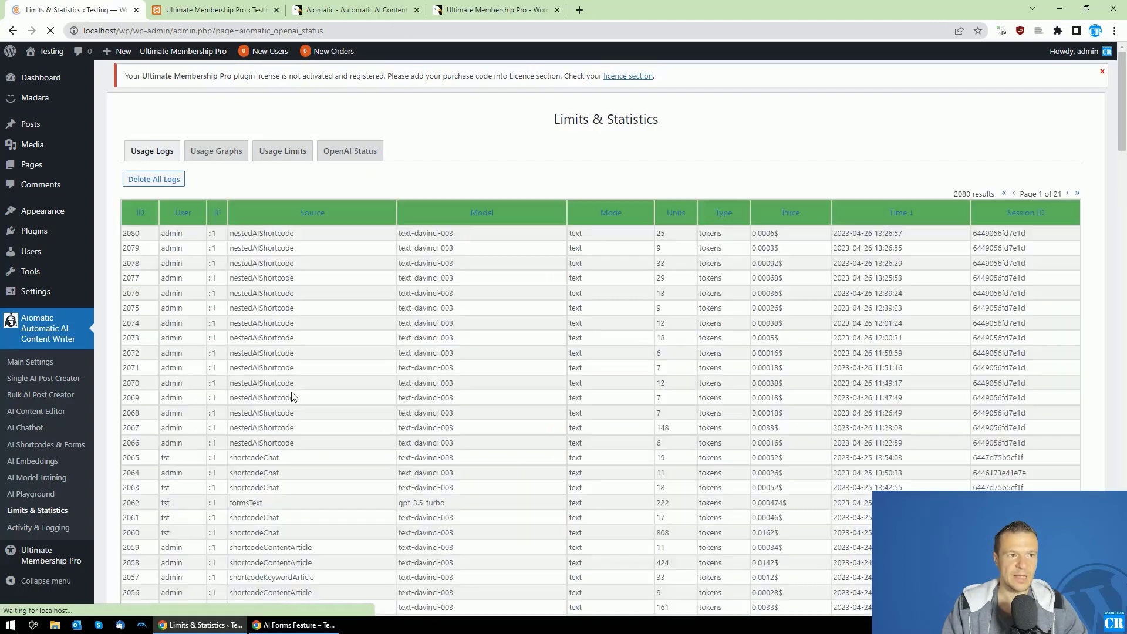
Open the Chatbot feature post from the site's home page.
{"action": "key", "text": "alt+Tab"}
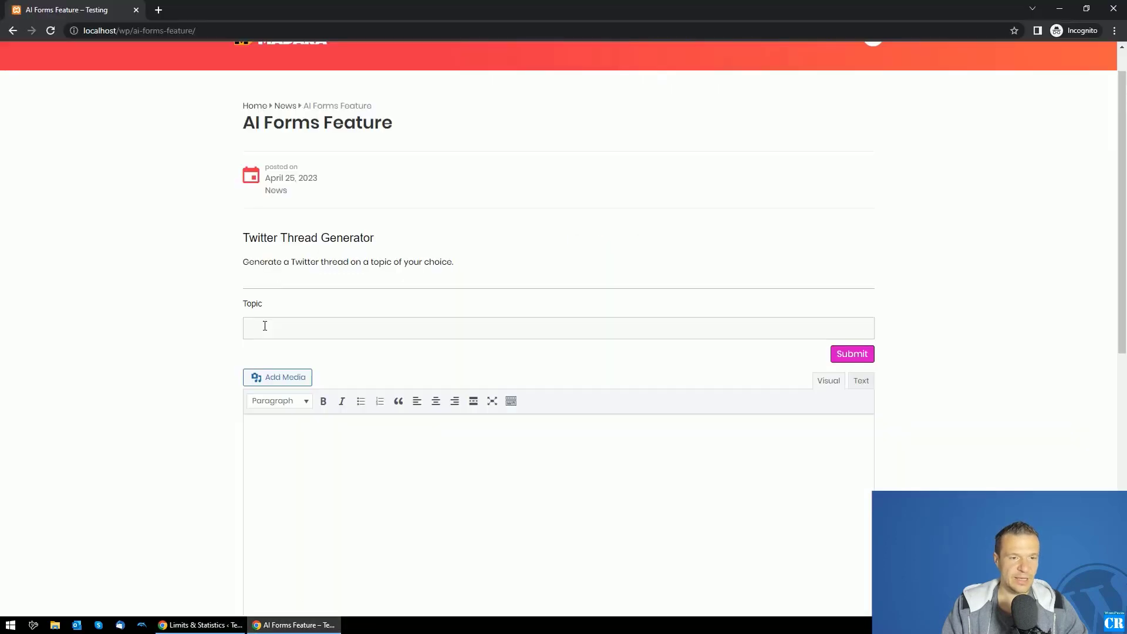
{"action": "left_click", "coordinate": [14, 32]}
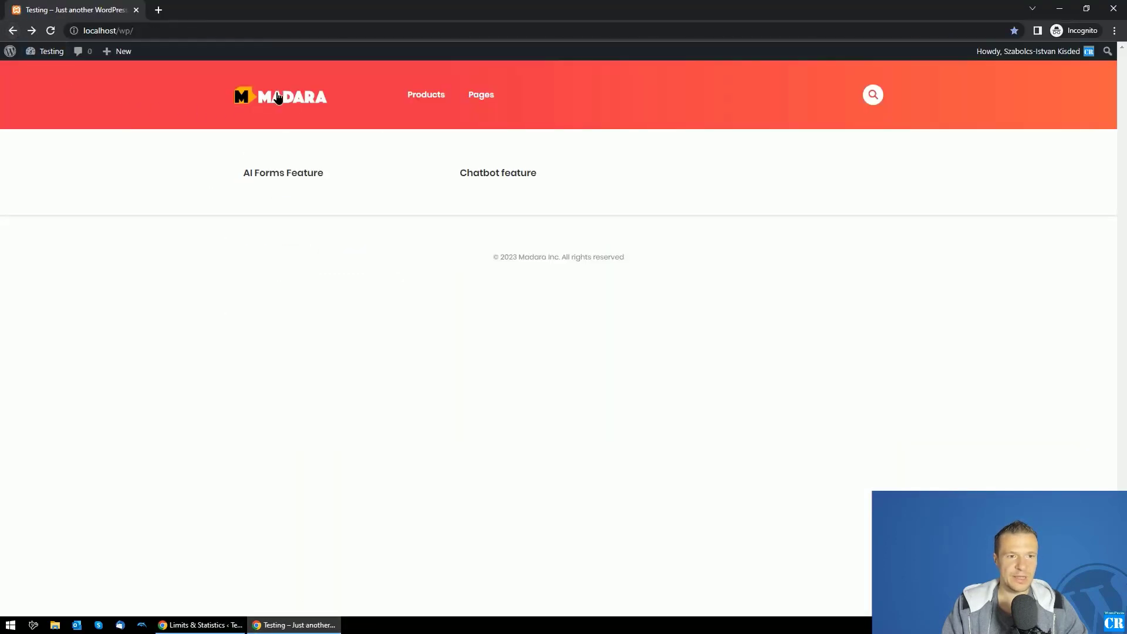
{"action": "left_click", "coordinate": [507, 163]}
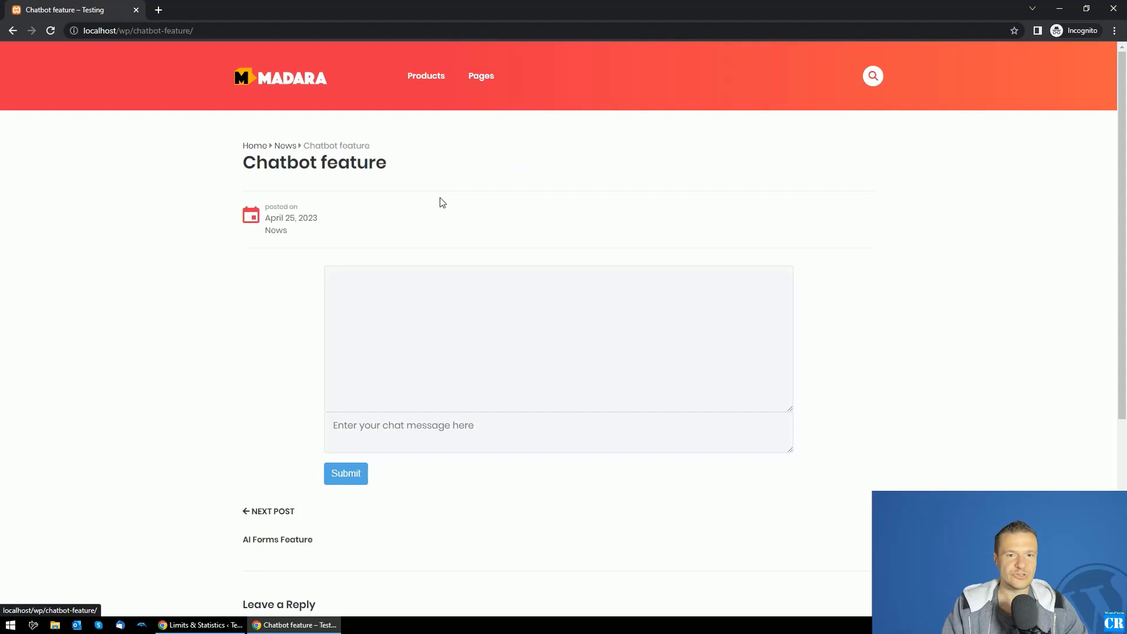
Send the chatbot a 'Hello, my name…' self-introduction and get its reply.
{"action": "left_click", "coordinate": [371, 432]}
{"action": "type", "text": "Hello,"}
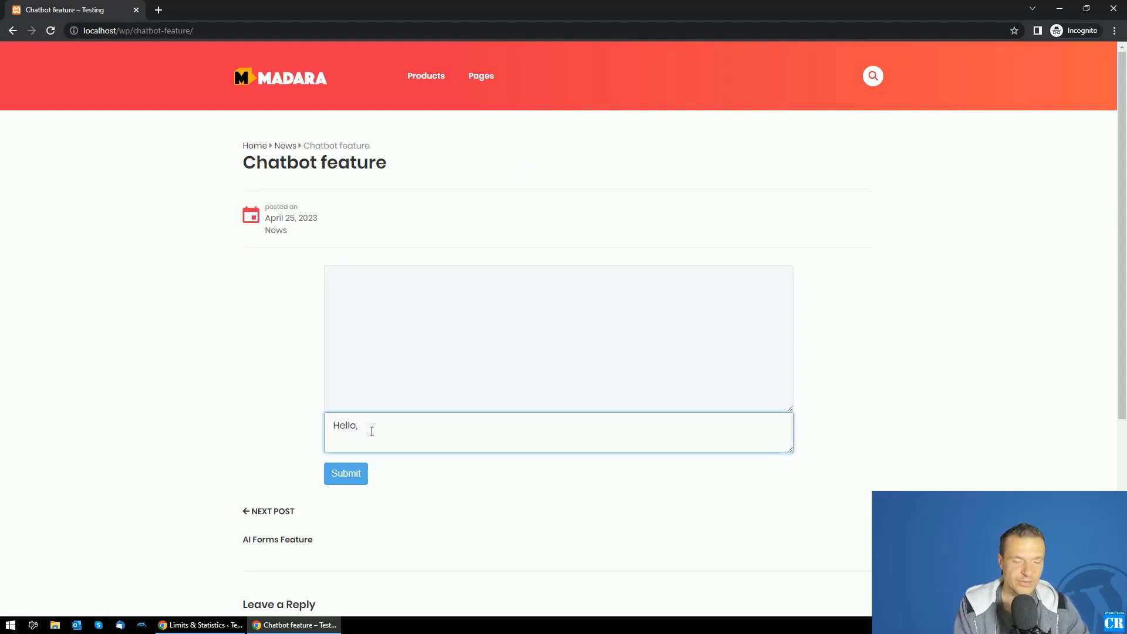
{"action": "type", "text": " my name is John!"}
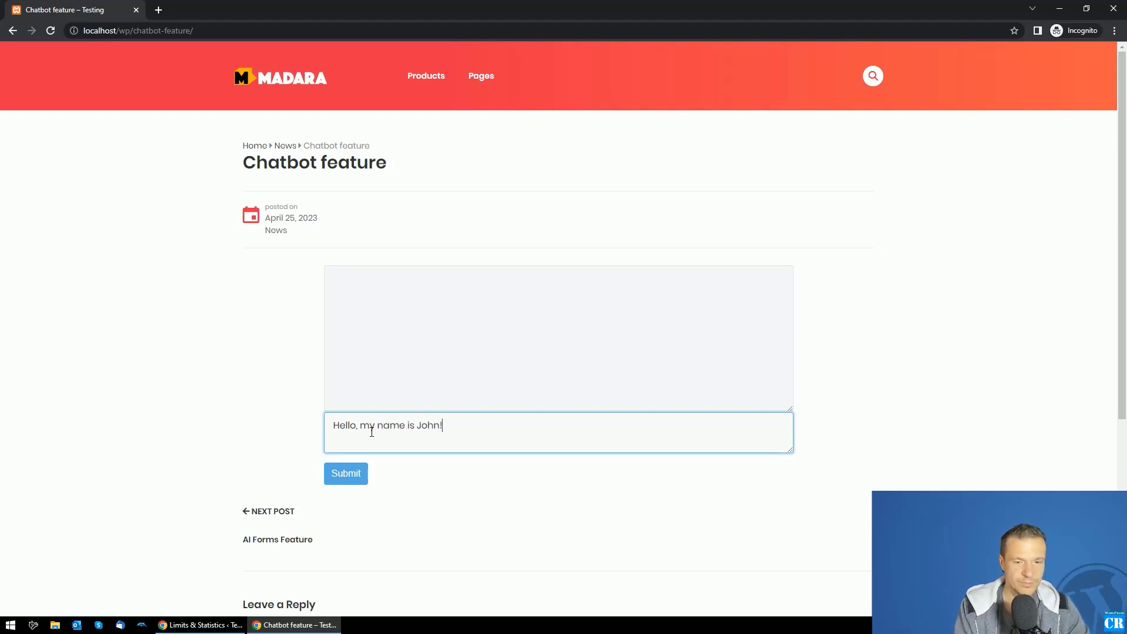
{"action": "key", "text": "Return"}
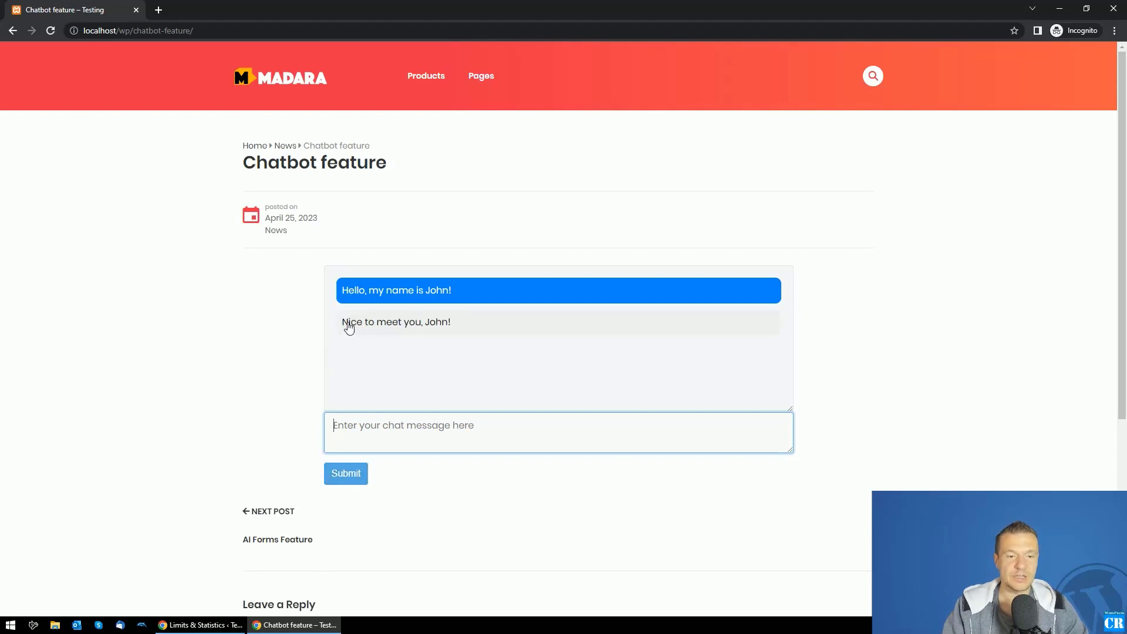
Set Active back to Yes for rules 1 and 2.
{"action": "left_click", "coordinate": [193, 623]}
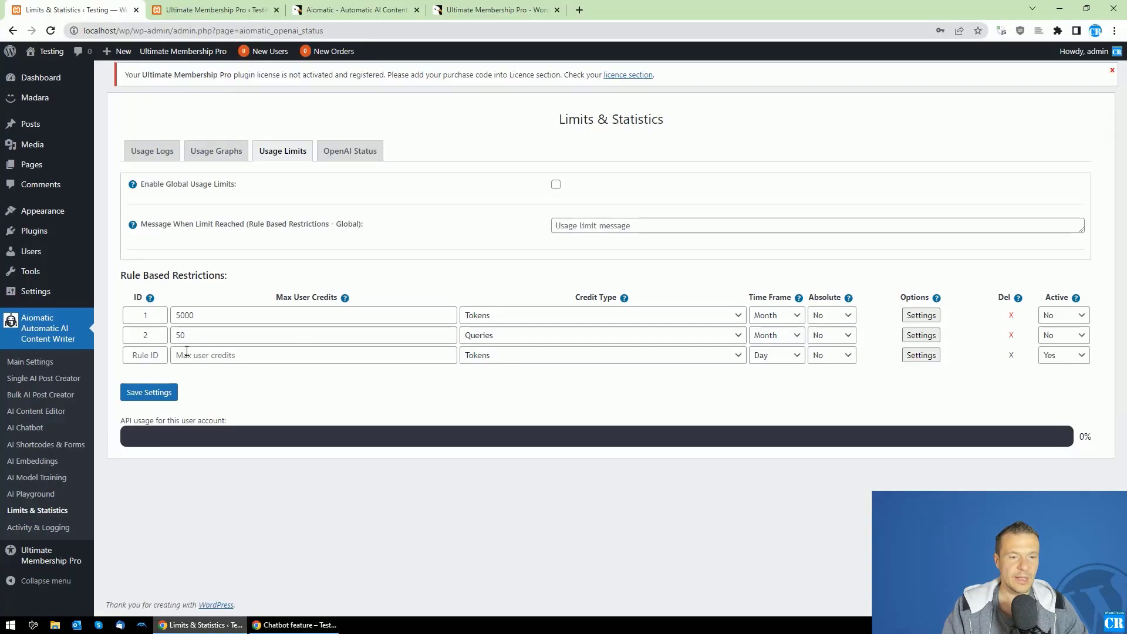
{"action": "left_click", "coordinate": [1063, 315]}
{"action": "left_click", "coordinate": [1051, 329]}
{"action": "left_click", "coordinate": [1054, 335]}
{"action": "left_click", "coordinate": [1053, 353]}
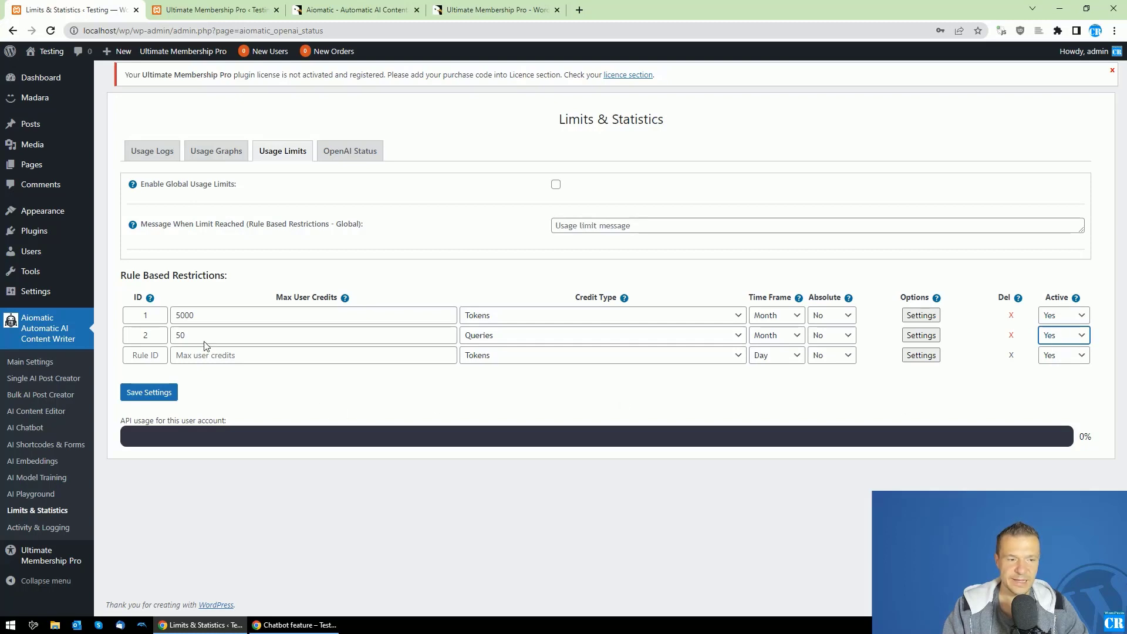
Lower rule 1's Max User Credits from 5000 to 50 and save.
{"action": "left_click_drag", "start_coordinate": [194, 315], "coordinate": [173, 307]}
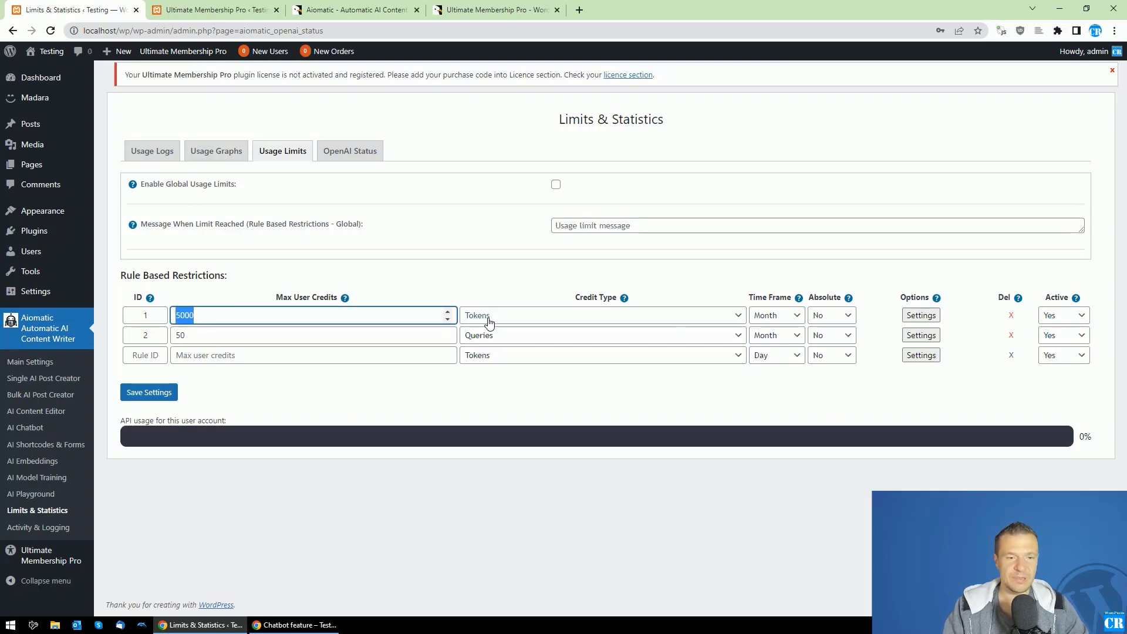
{"action": "type", "text": "5"}
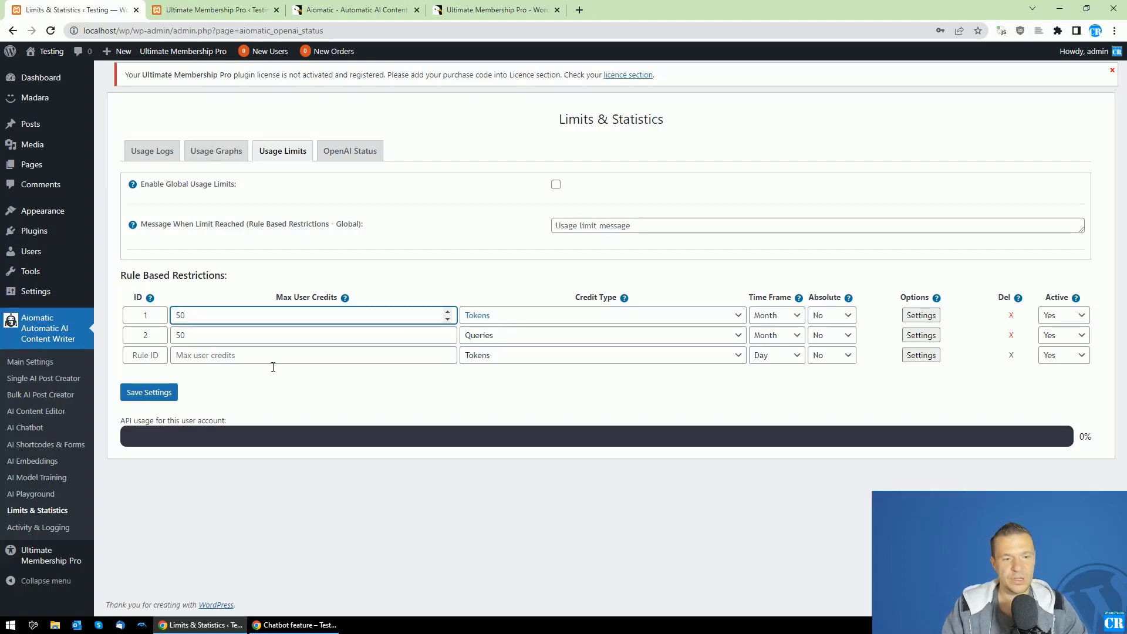
{"action": "left_click", "coordinate": [144, 390]}
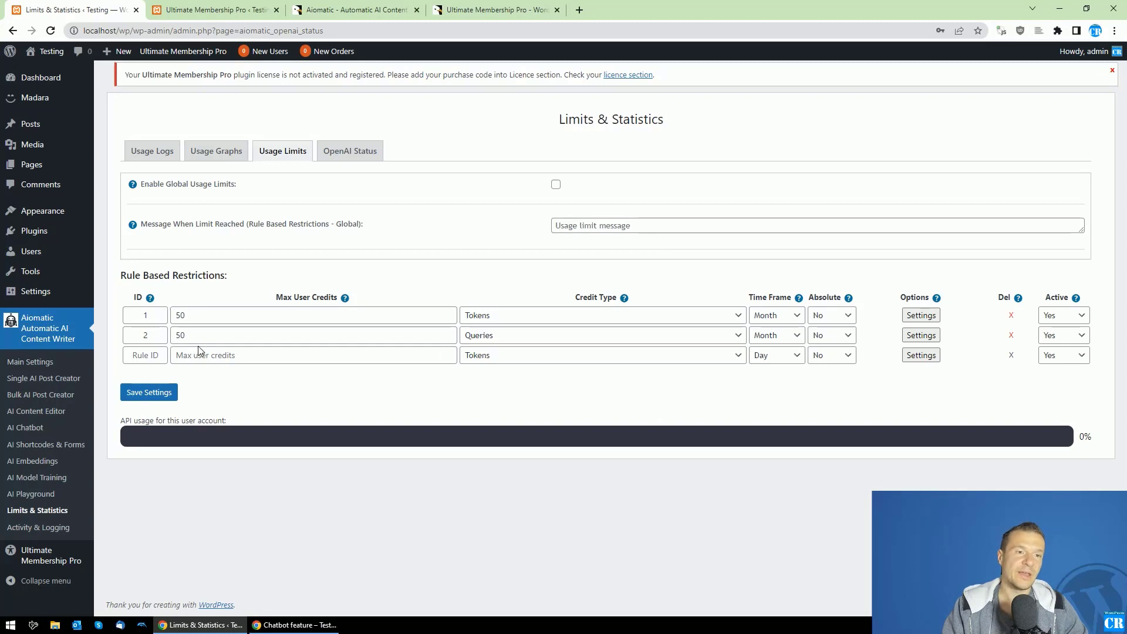
{"action": "left_click", "coordinate": [293, 625]}
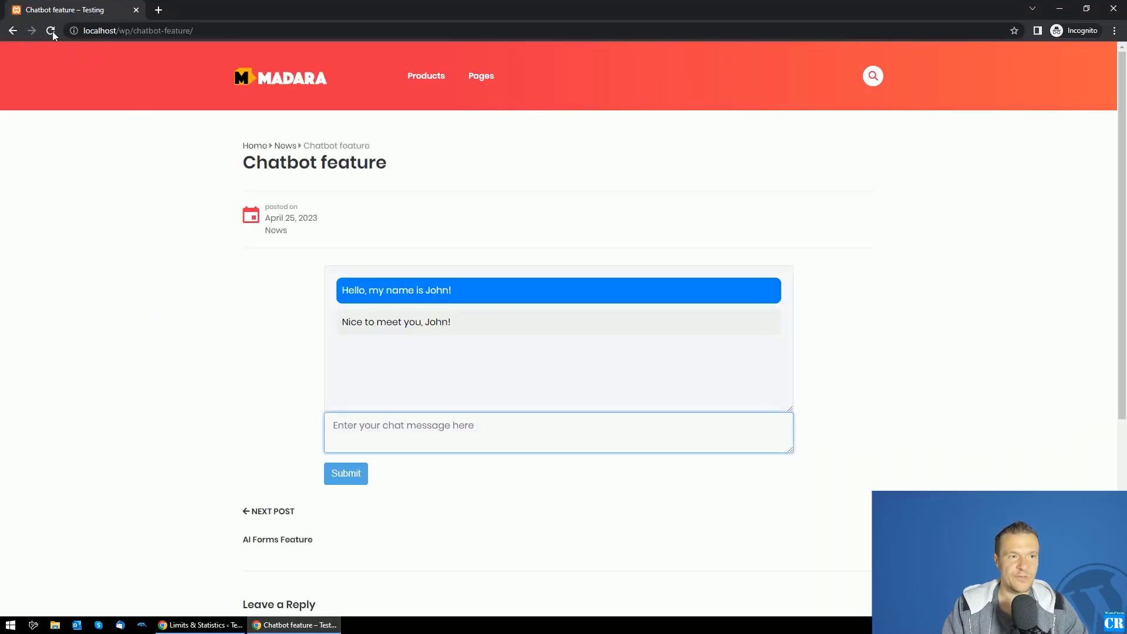
Ask the site chatbot 'What is your name' as a follow-up question.
{"action": "left_click", "coordinate": [361, 445]}
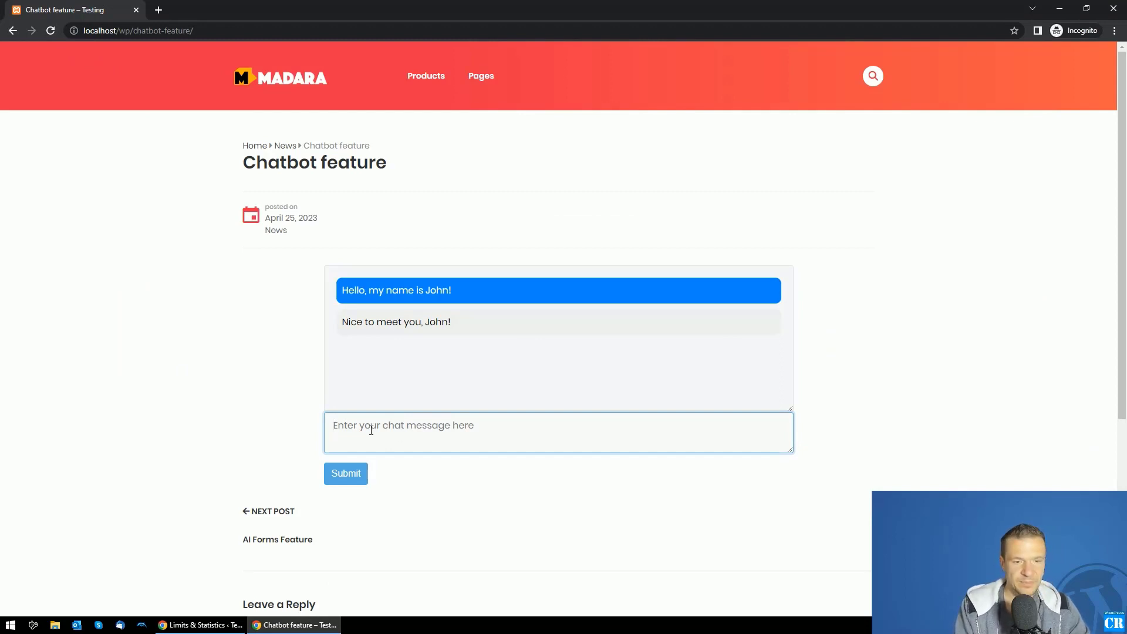
{"action": "type", "text": "What is"}
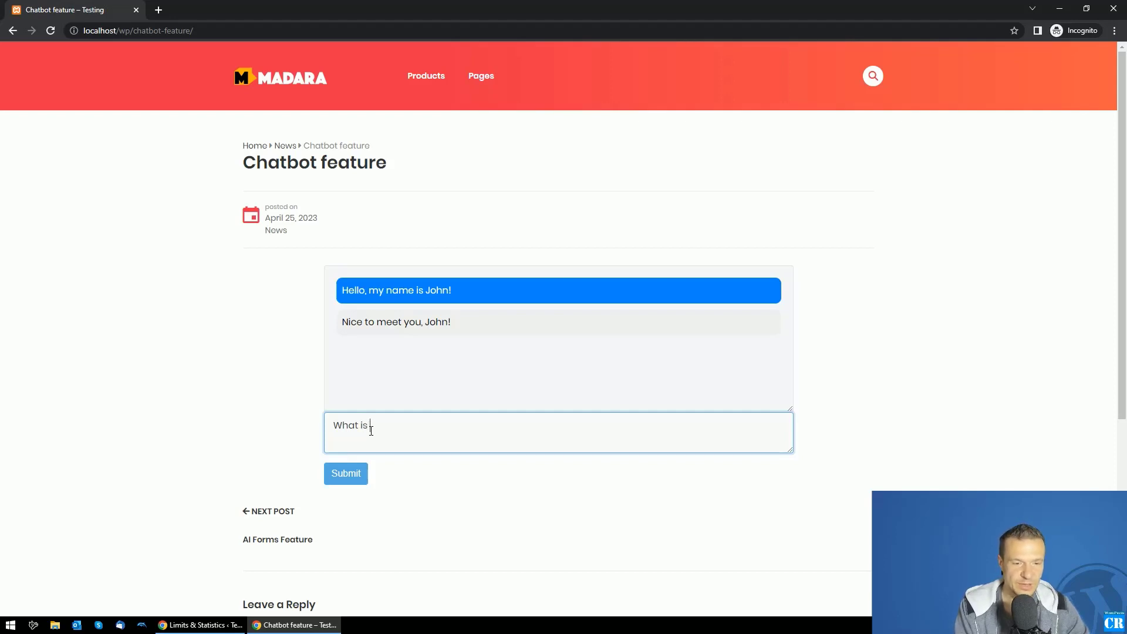
{"action": "type", "text": " your name?"}
{"action": "key", "text": "Return"}
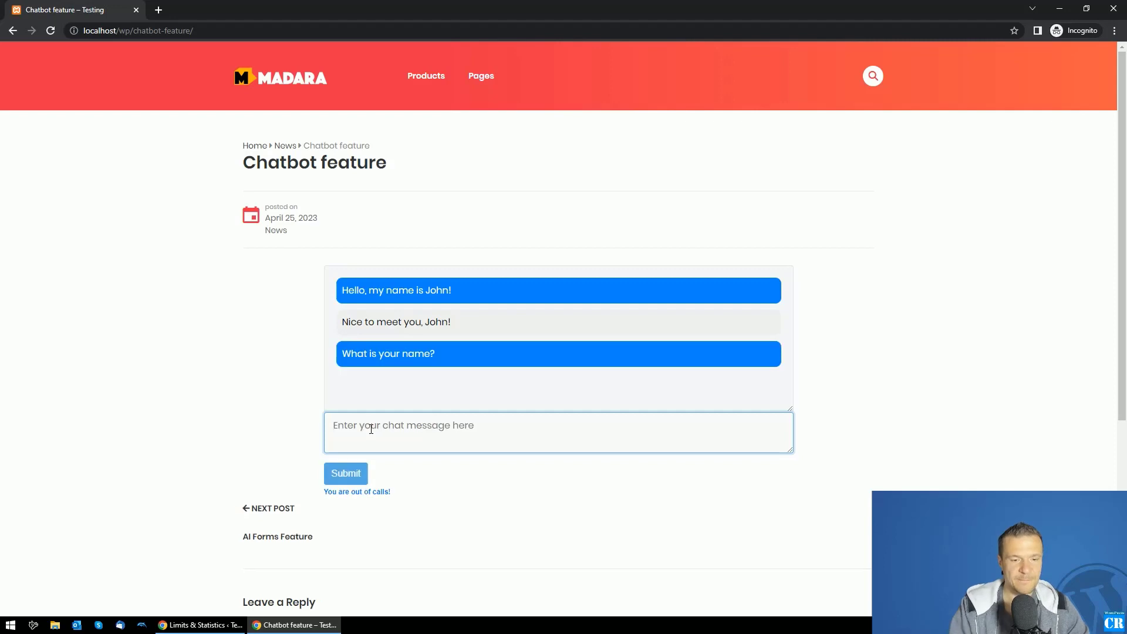
Highlight the 'You are out of calls!' reply, then view rule 1's advanced settings in Aiomatic.
{"action": "left_click_drag", "start_coordinate": [324, 497], "coordinate": [403, 496]}
{"action": "left_click", "coordinate": [216, 625]}
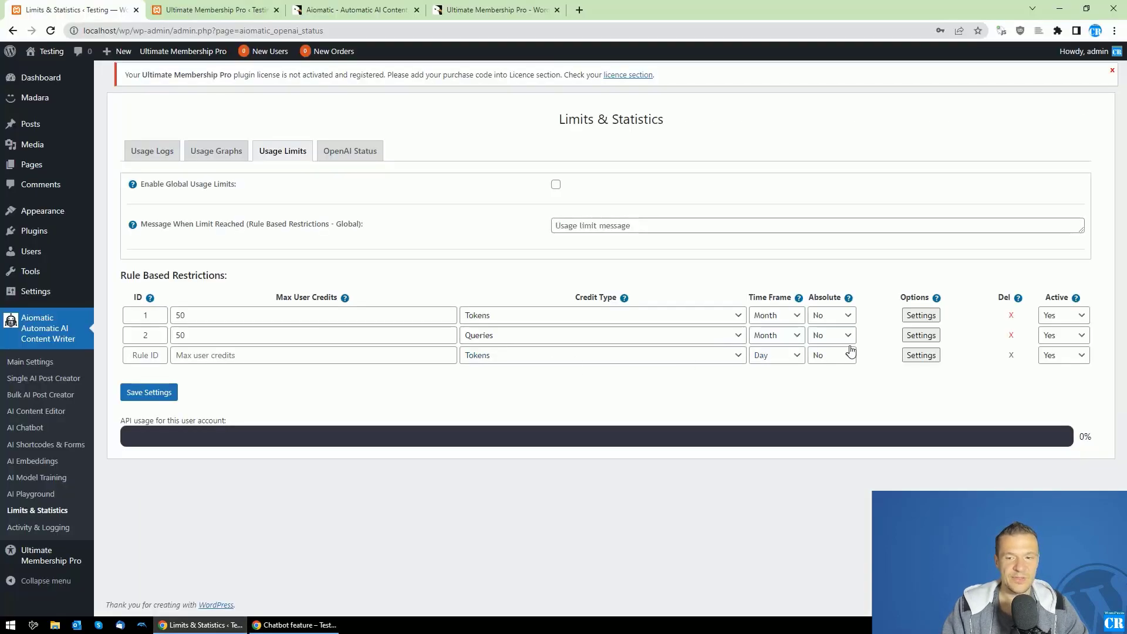
{"action": "left_click", "coordinate": [921, 315]}
{"action": "triple_click", "coordinate": [648, 215]}
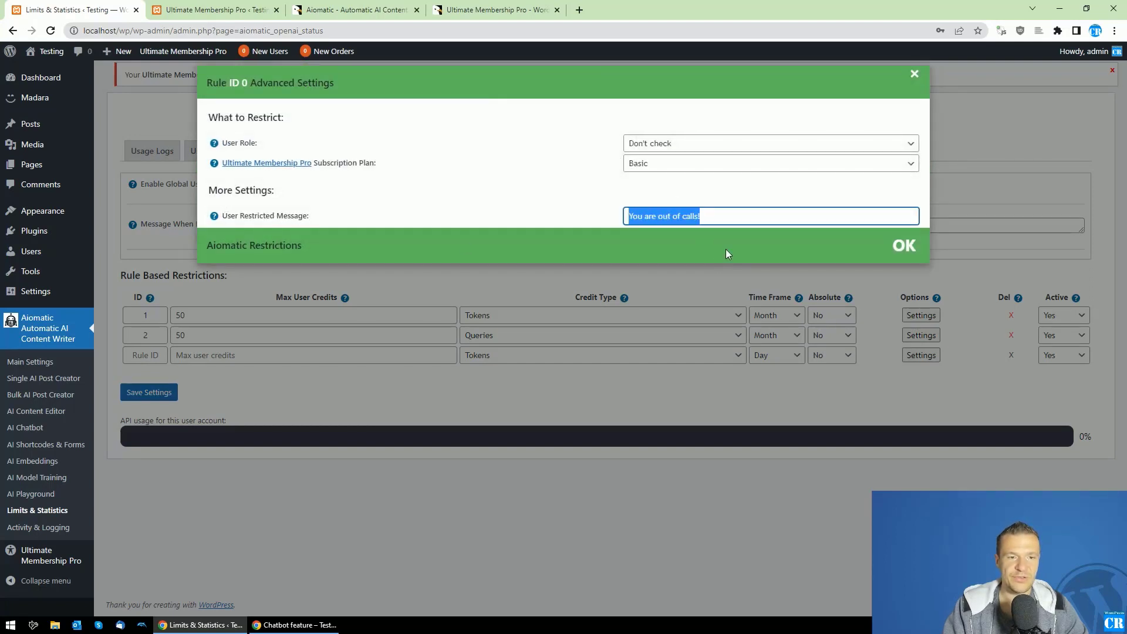
{"action": "left_click", "coordinate": [435, 277]}
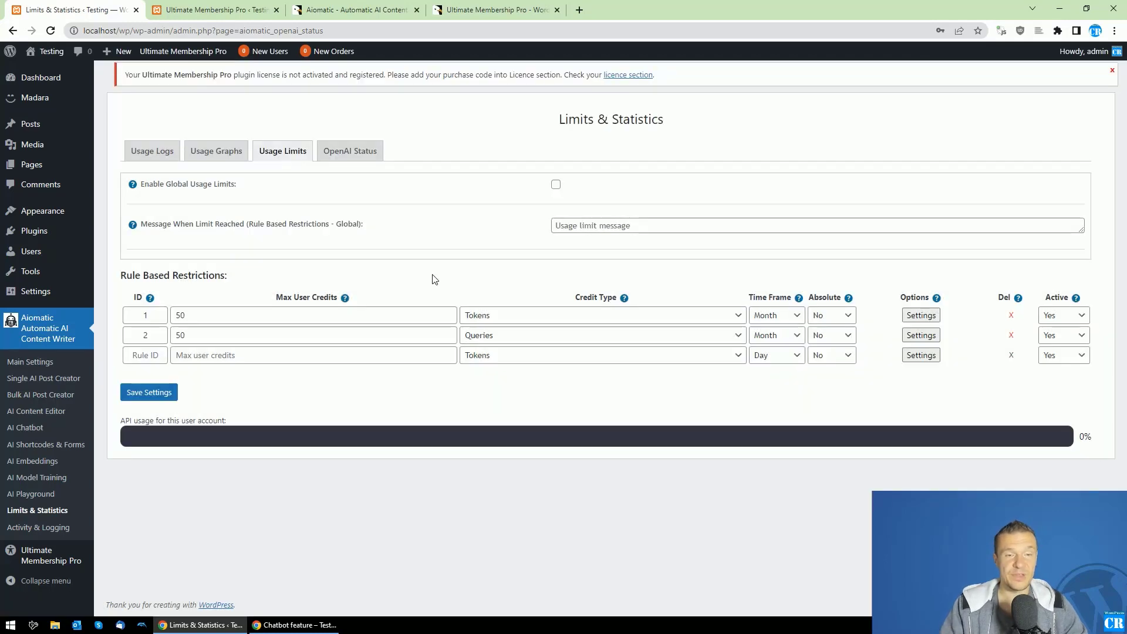
{"action": "left_click", "coordinate": [920, 315]}
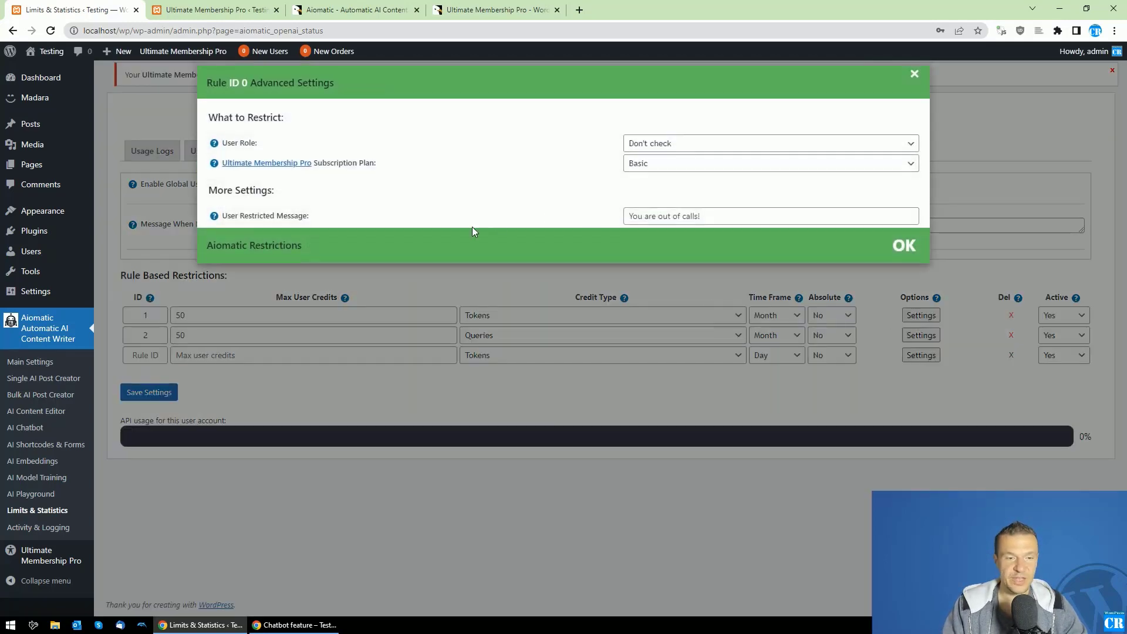
{"action": "left_click", "coordinate": [361, 297]}
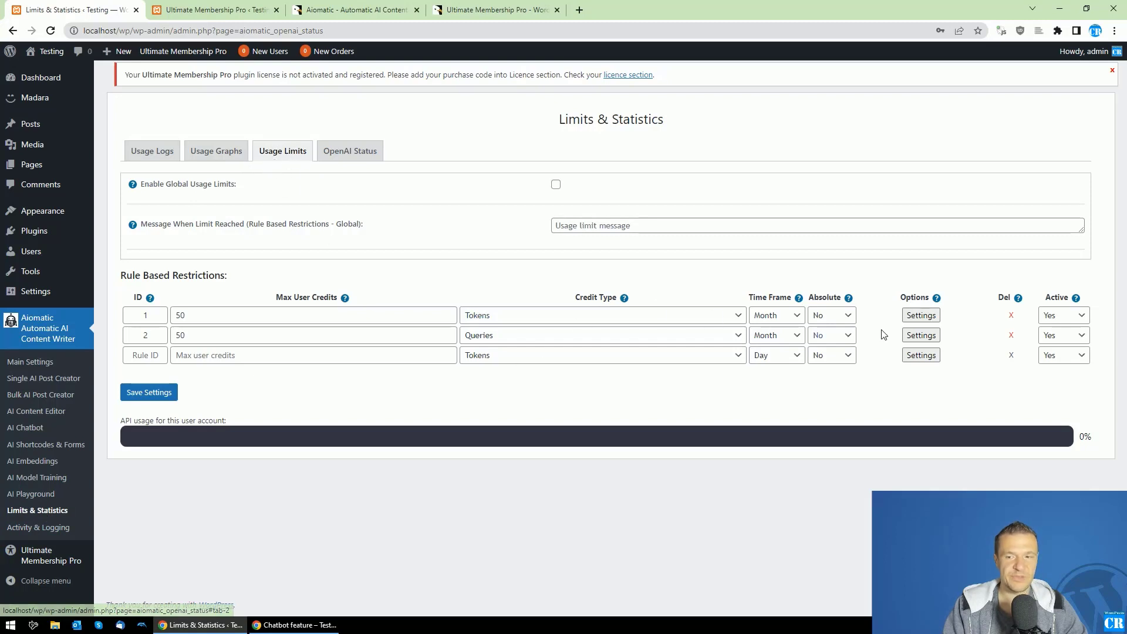
{"action": "left_click", "coordinate": [922, 317]}
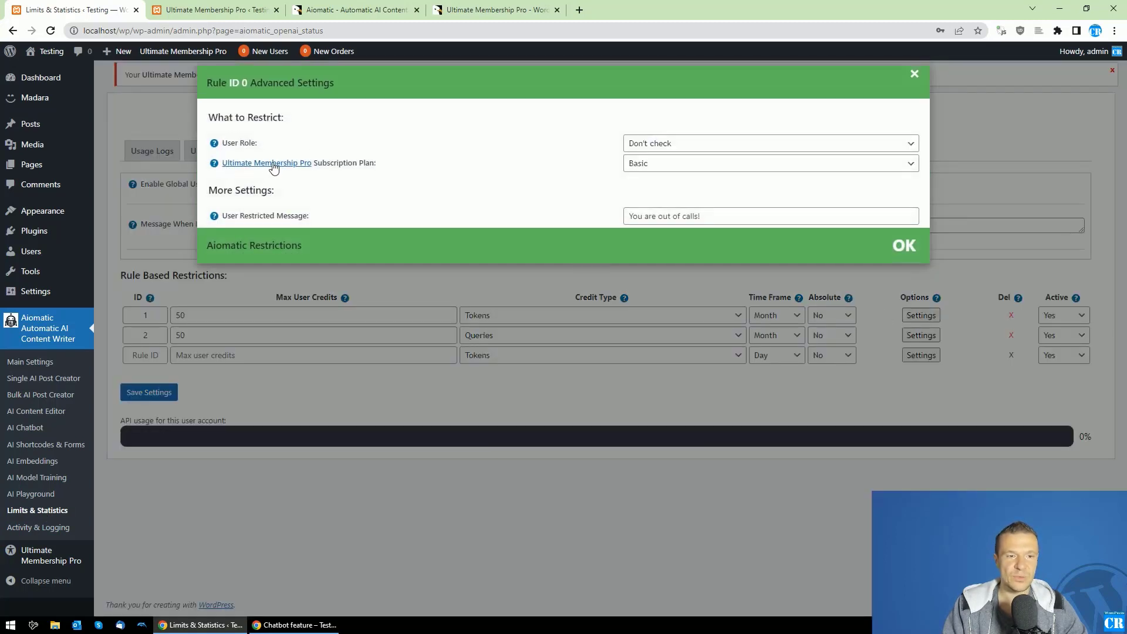
{"action": "left_click", "coordinate": [628, 166]}
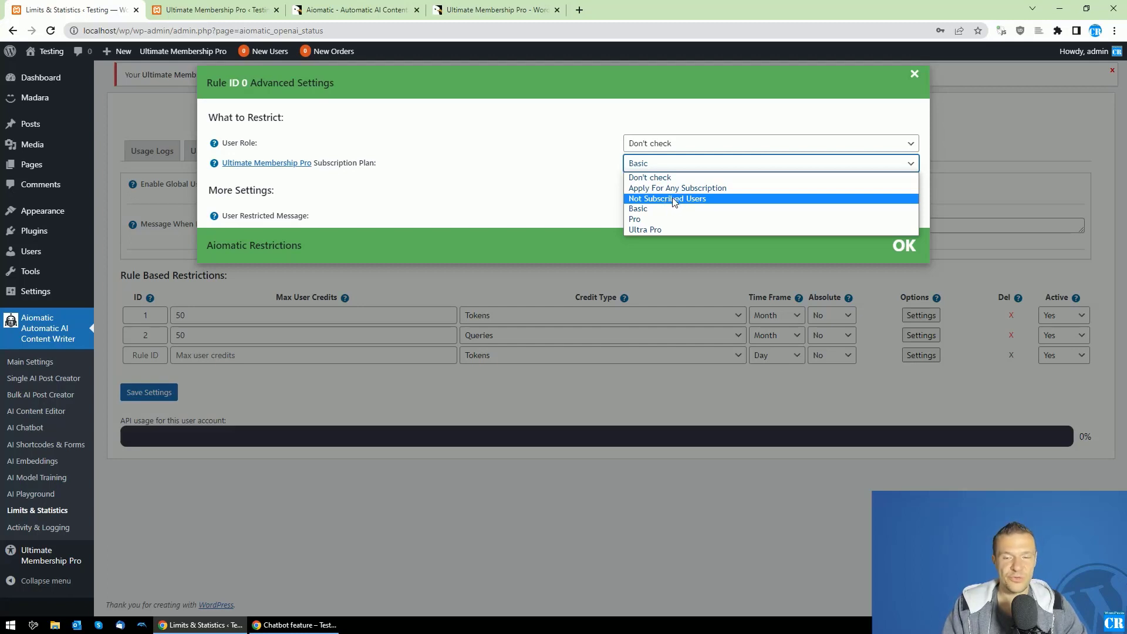
{"action": "left_click", "coordinate": [473, 282]}
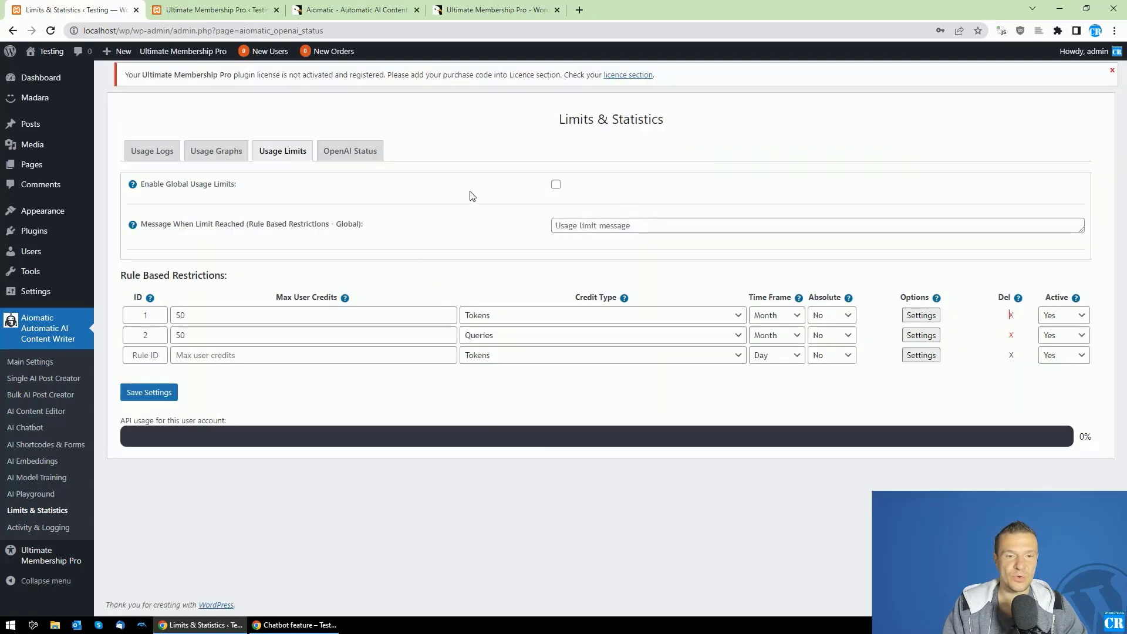
Turn on global usage limits in Aiomatic's Limits & Statistics settings.
{"action": "left_click", "coordinate": [556, 185]}
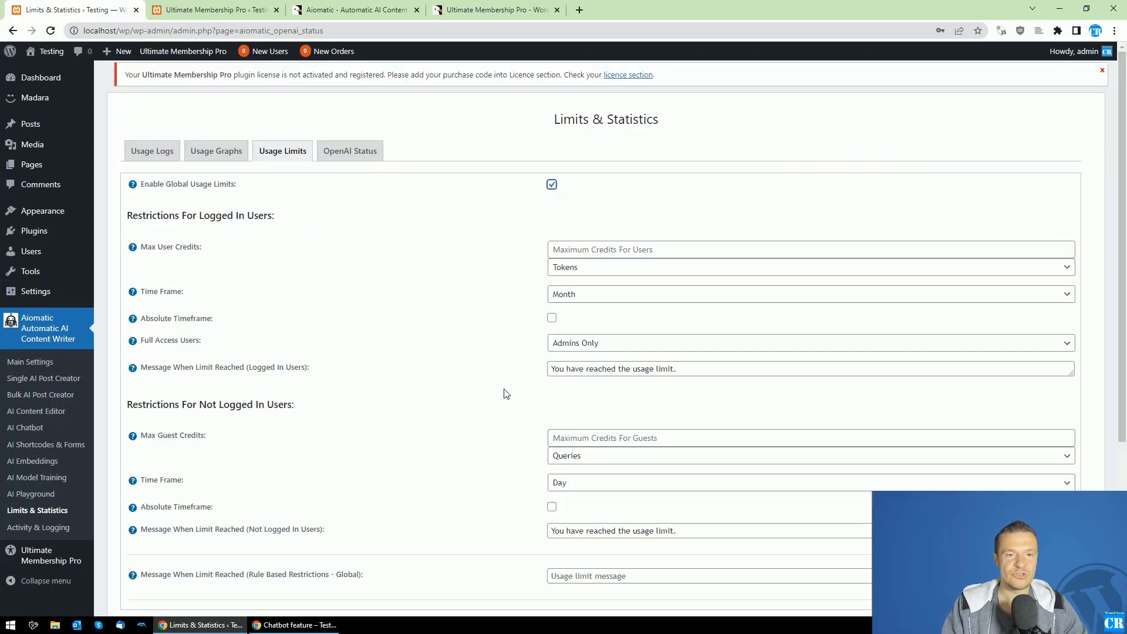
{"action": "scroll", "coordinate": [475, 389], "scroll_direction": "down", "scroll_amount": 2}
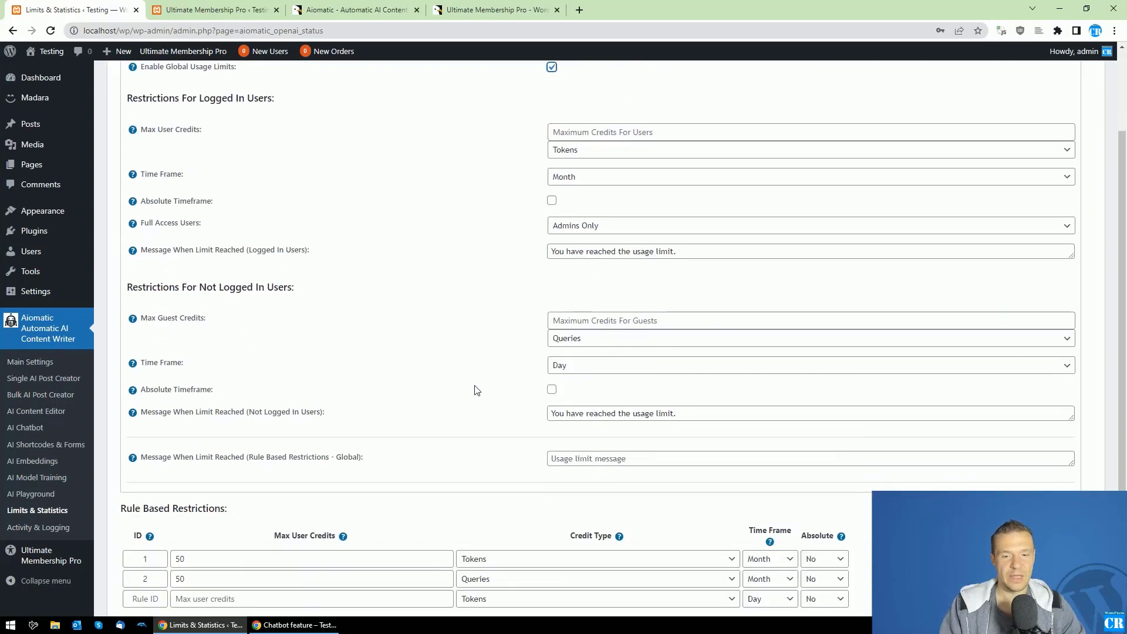
{"action": "scroll", "coordinate": [427, 399], "scroll_direction": "down", "scroll_amount": 2}
{"action": "scroll", "coordinate": [428, 399], "scroll_direction": "up", "scroll_amount": 2}
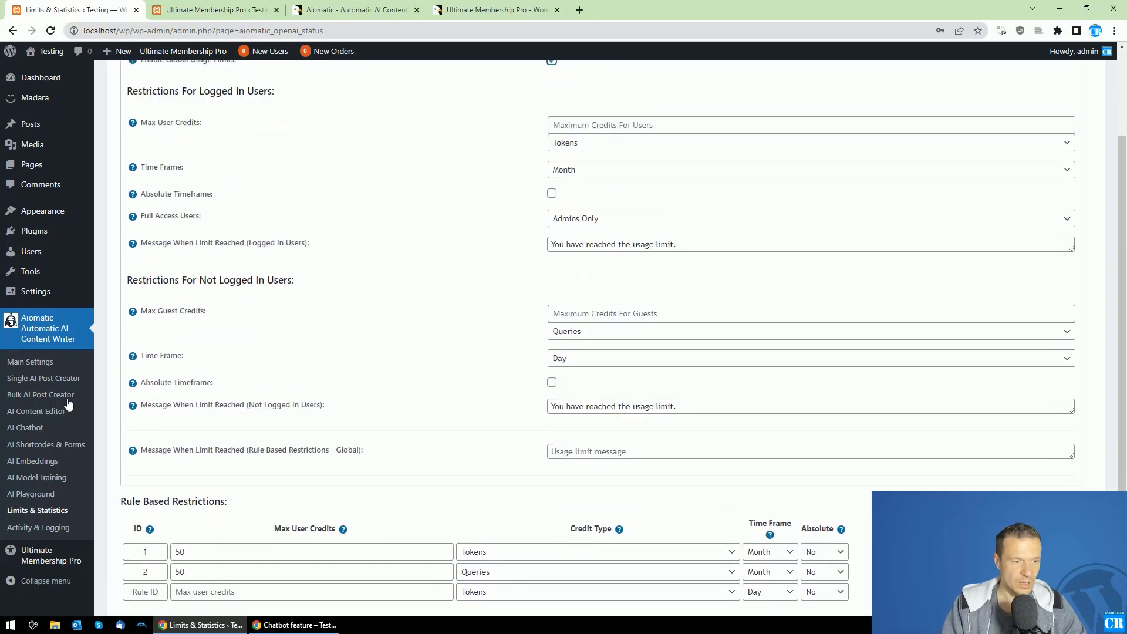
Load the site's AI Forms Feature page from the MADARA home page, then return to the admin.
{"action": "left_click", "coordinate": [293, 625]}
{"action": "left_click", "coordinate": [294, 93]}
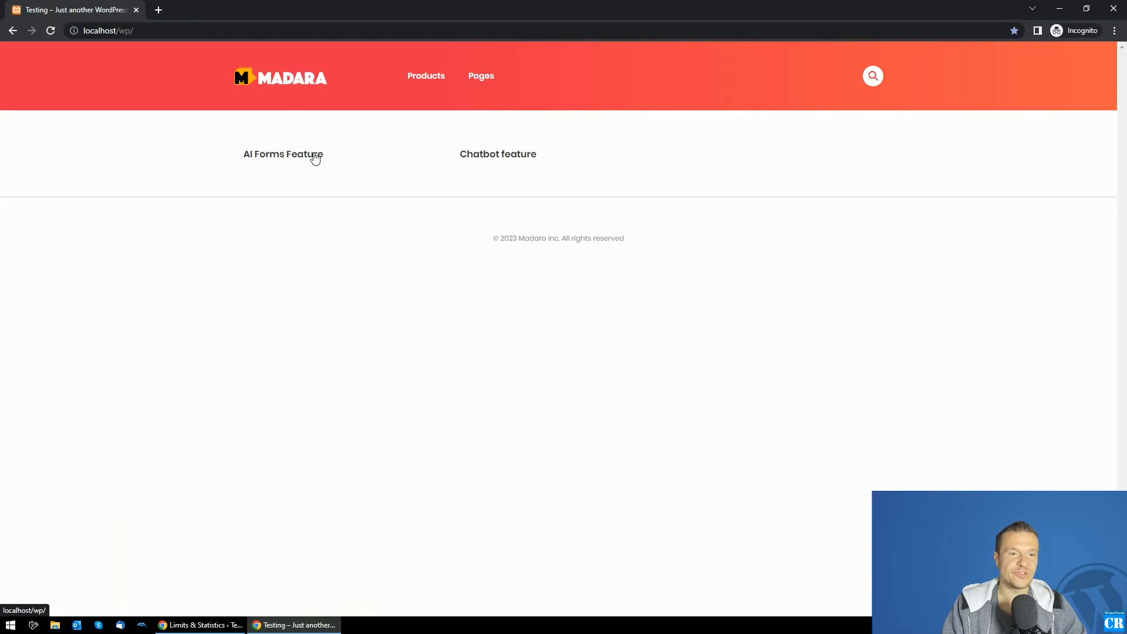
{"action": "left_click", "coordinate": [297, 163]}
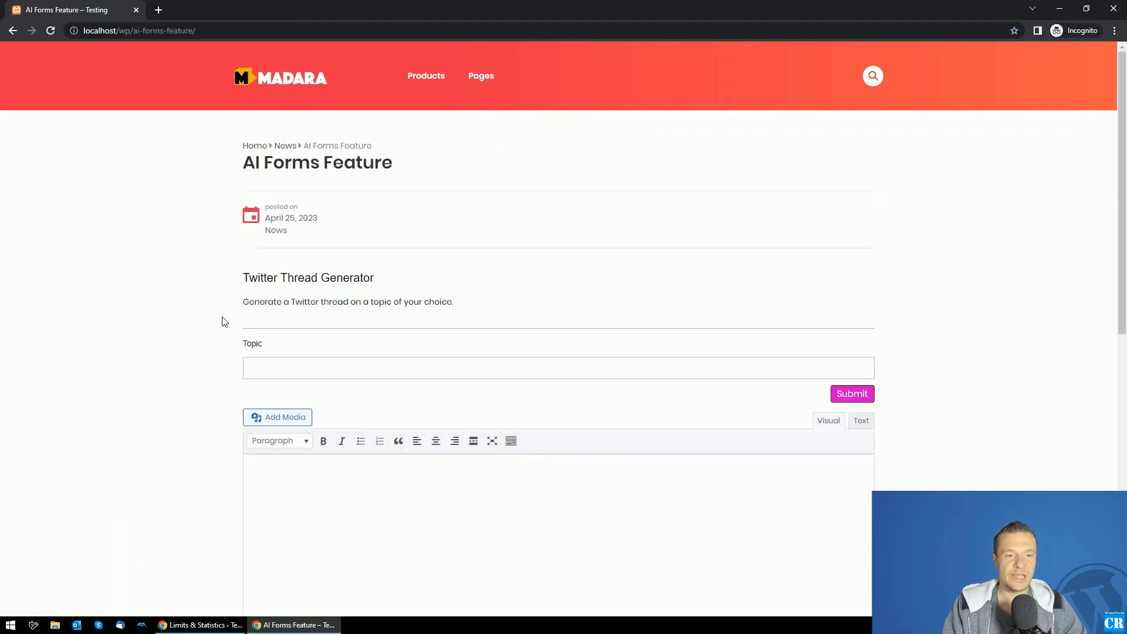
{"action": "scroll", "coordinate": [222, 320], "scroll_direction": "down", "scroll_amount": 3}
{"action": "scroll", "coordinate": [244, 220], "scroll_direction": "up", "scroll_amount": 1}
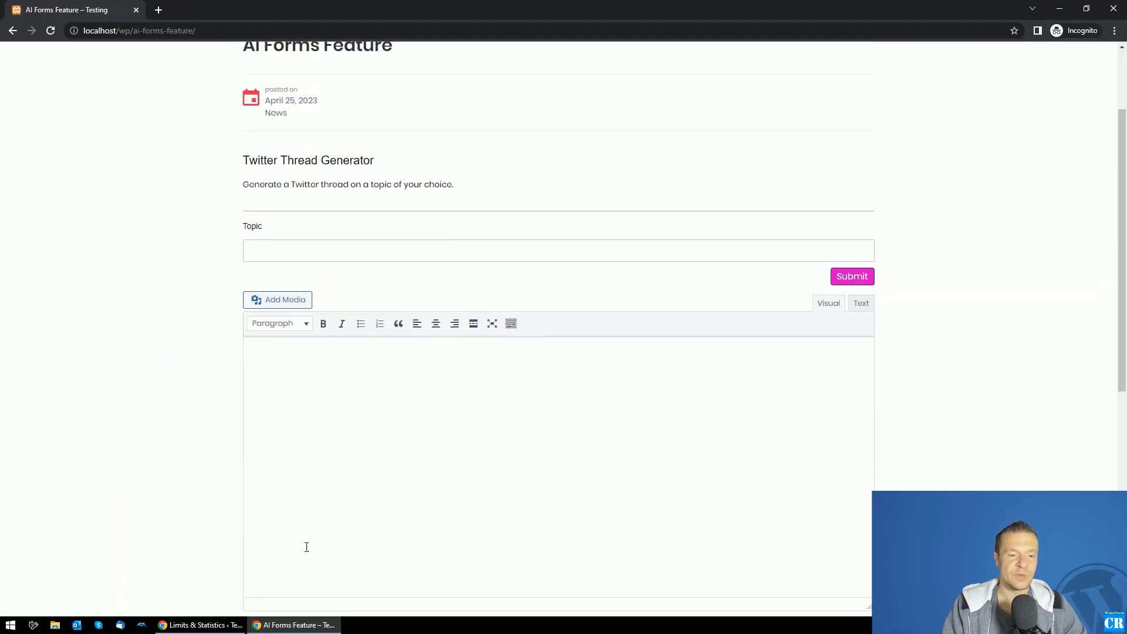
{"action": "left_click", "coordinate": [200, 625]}
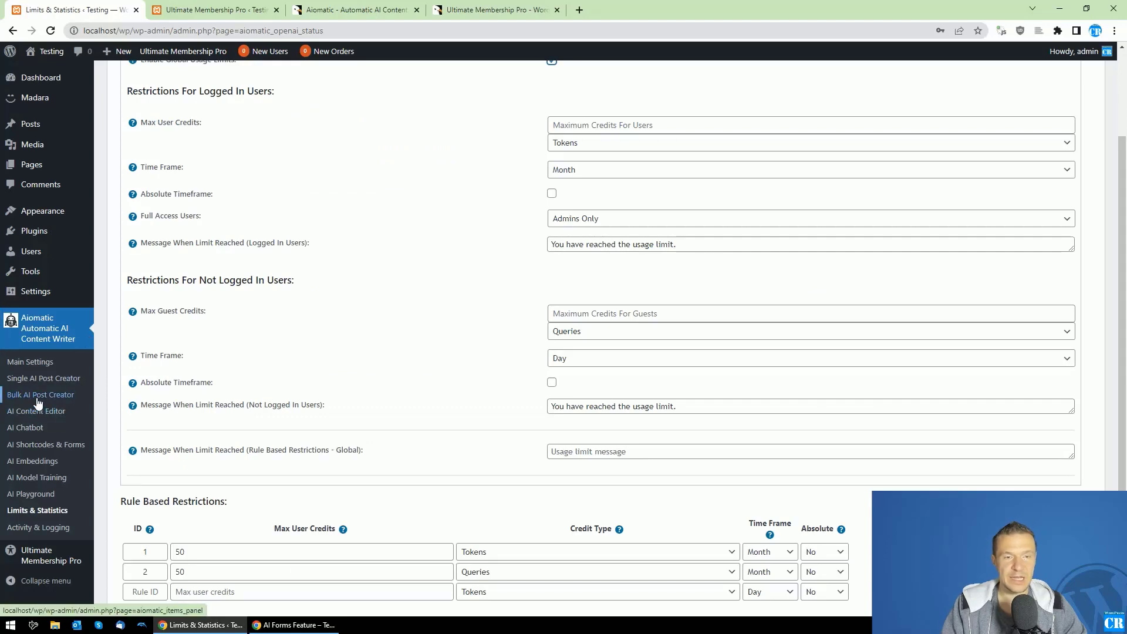
Scroll through the 97 forms on Aiomatic's List AI Forms tab, including Twitter Thread Generator.
{"action": "left_click", "coordinate": [427, 164]}
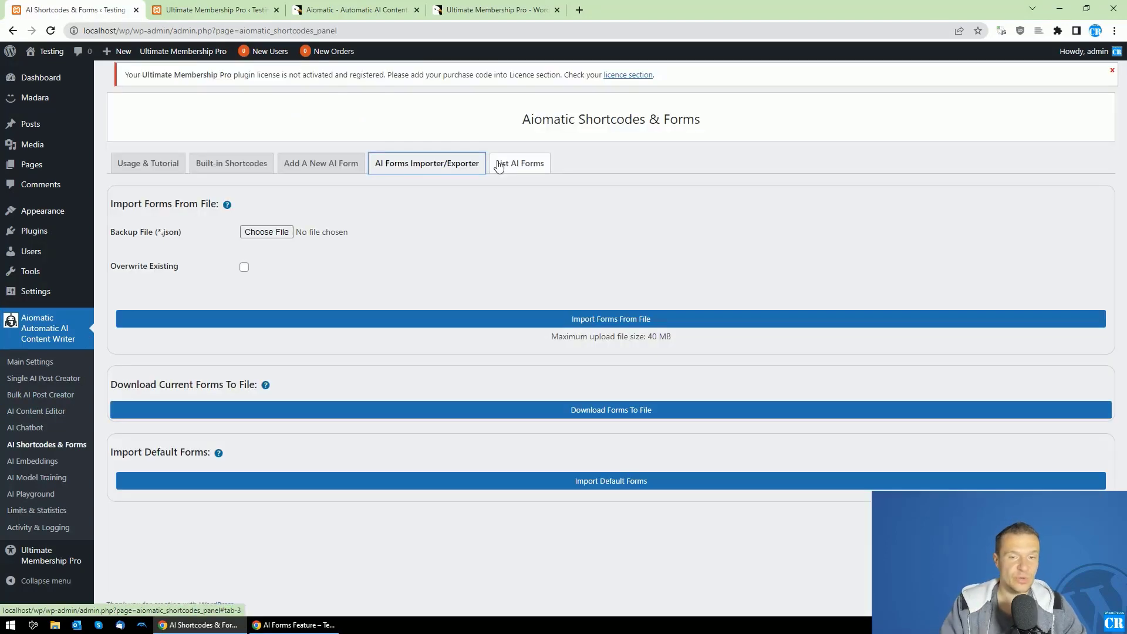
{"action": "left_click", "coordinate": [499, 165]}
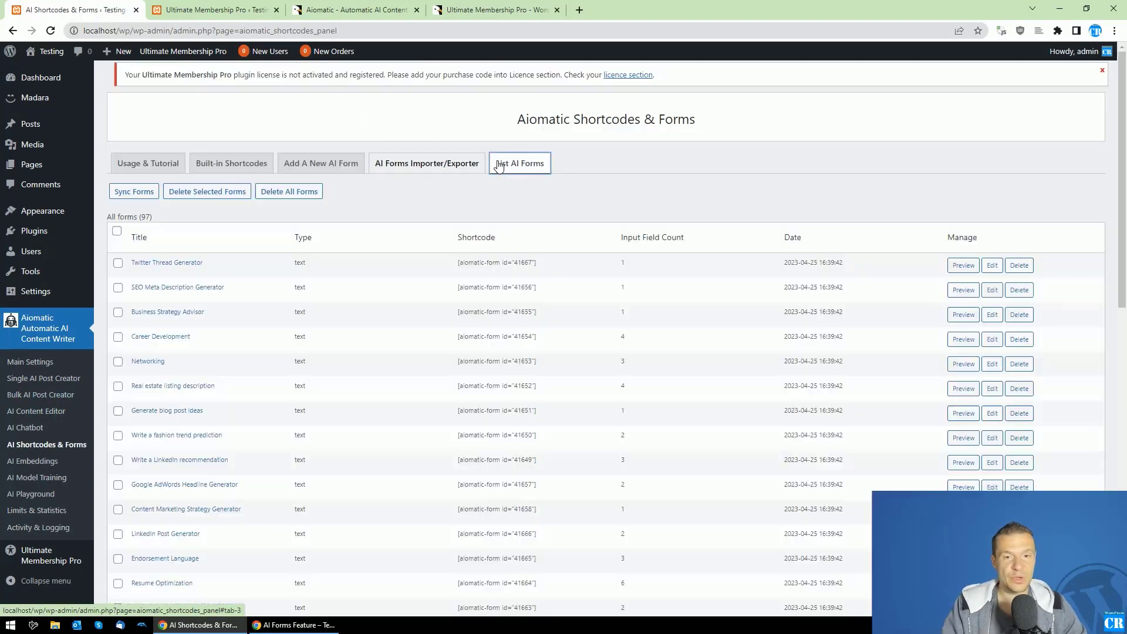
{"action": "scroll", "coordinate": [255, 365], "scroll_direction": "down", "scroll_amount": 2}
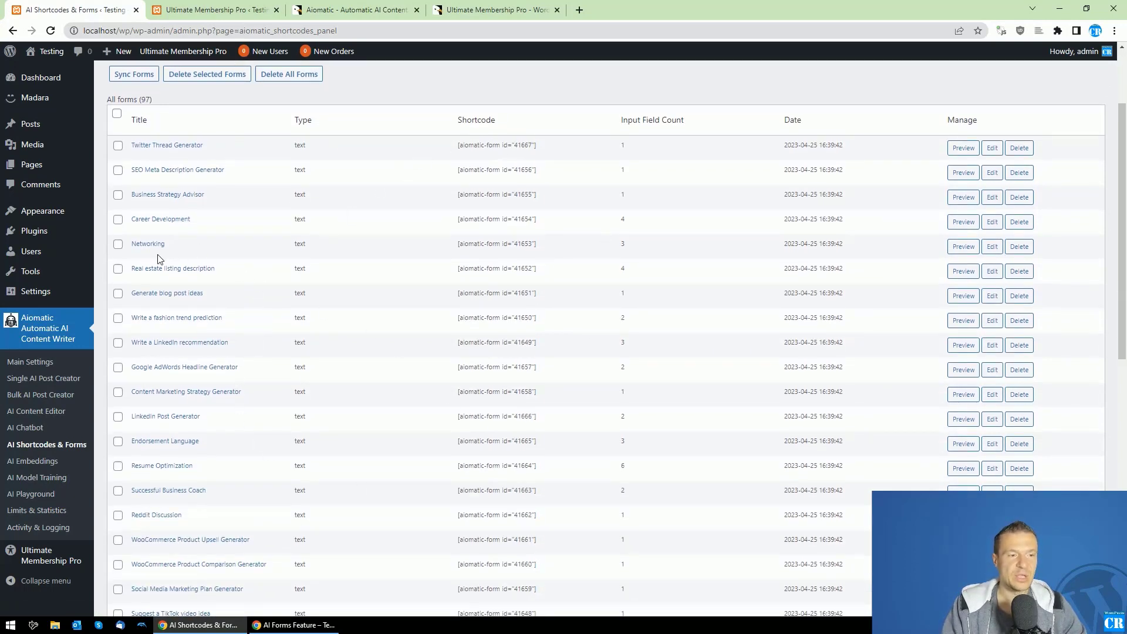
{"action": "scroll", "coordinate": [144, 166], "scroll_direction": "down", "scroll_amount": 1}
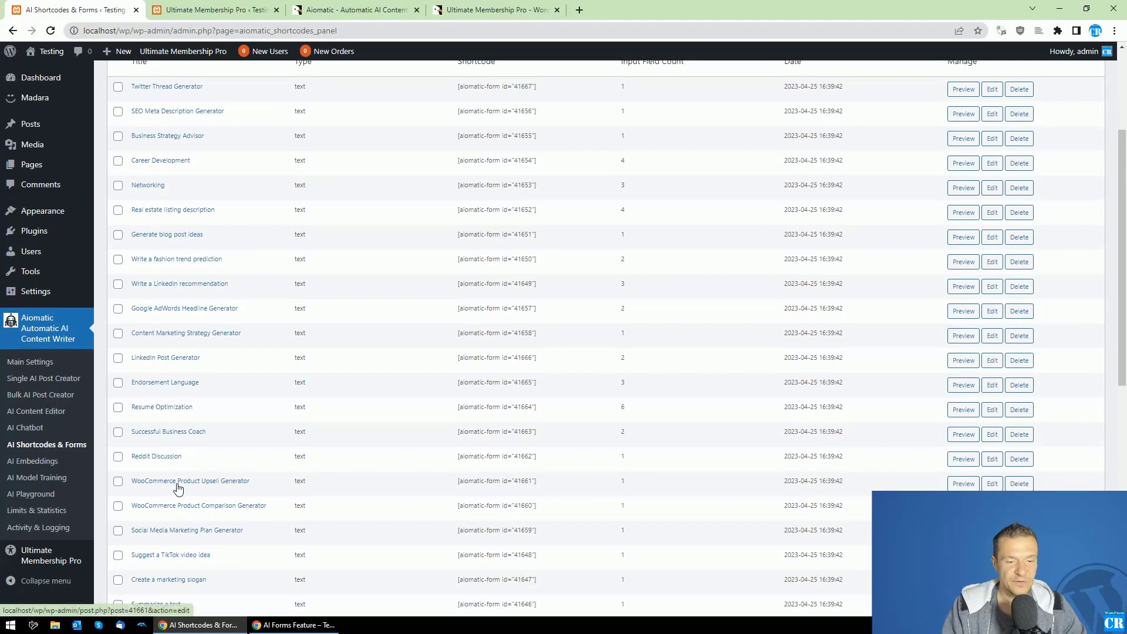
{"action": "scroll", "coordinate": [266, 542], "scroll_direction": "up", "scroll_amount": 1}
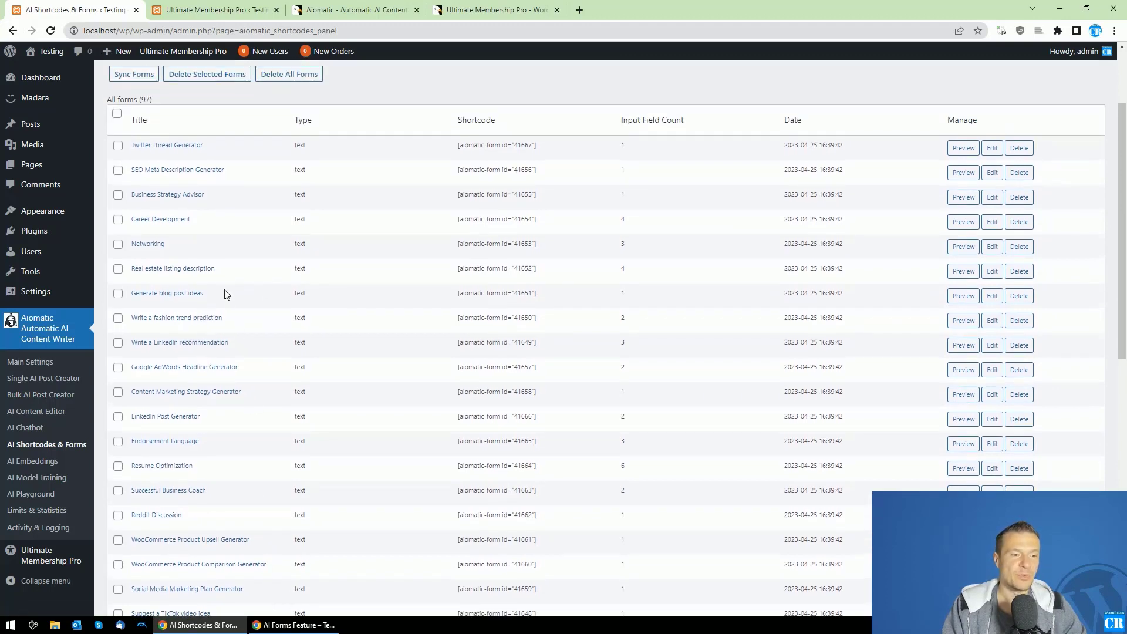
{"action": "scroll", "coordinate": [176, 322], "scroll_direction": "down", "scroll_amount": 1}
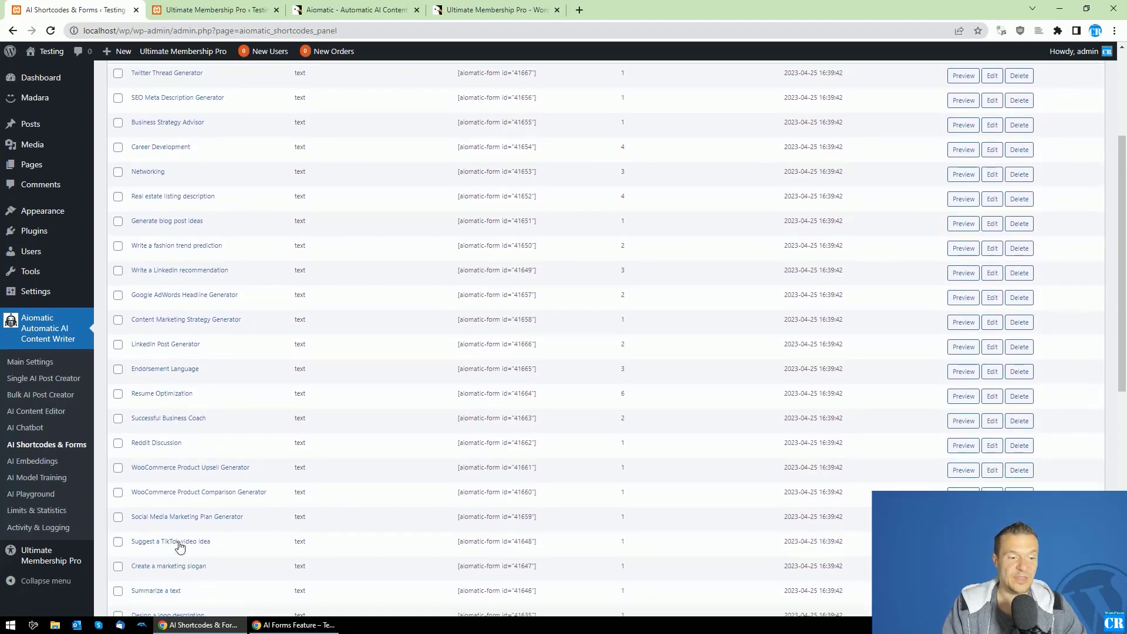
{"action": "left_click", "coordinate": [294, 624]}
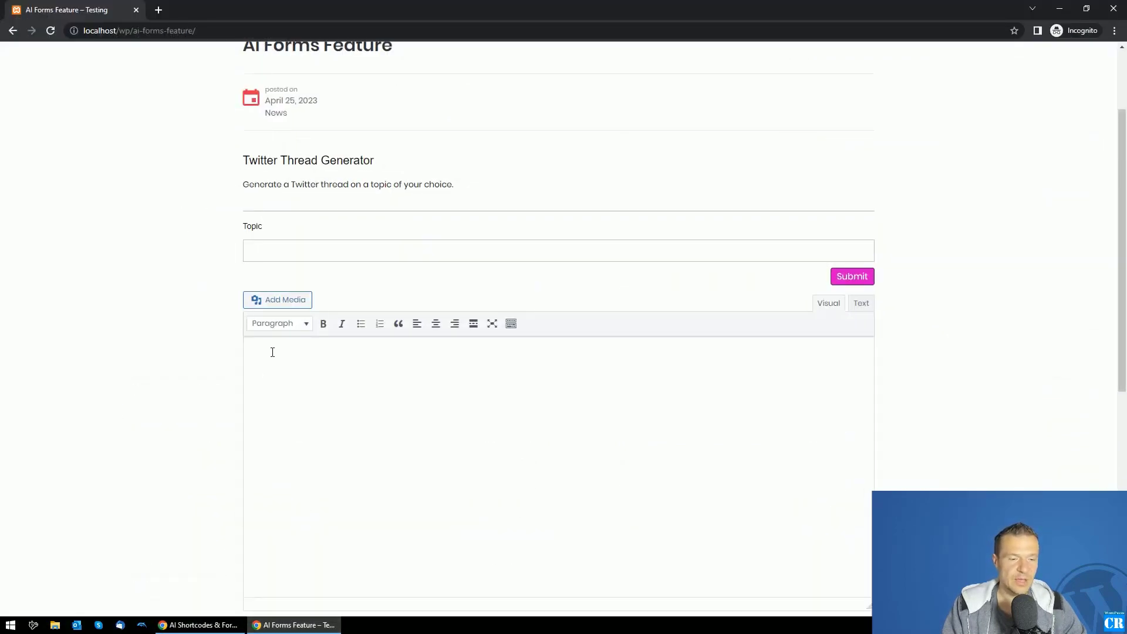
Submit the topic 'love' to the Twitter Thread Generator and highlight the 'You are out of calls!' error.
{"action": "left_click", "coordinate": [260, 249]}
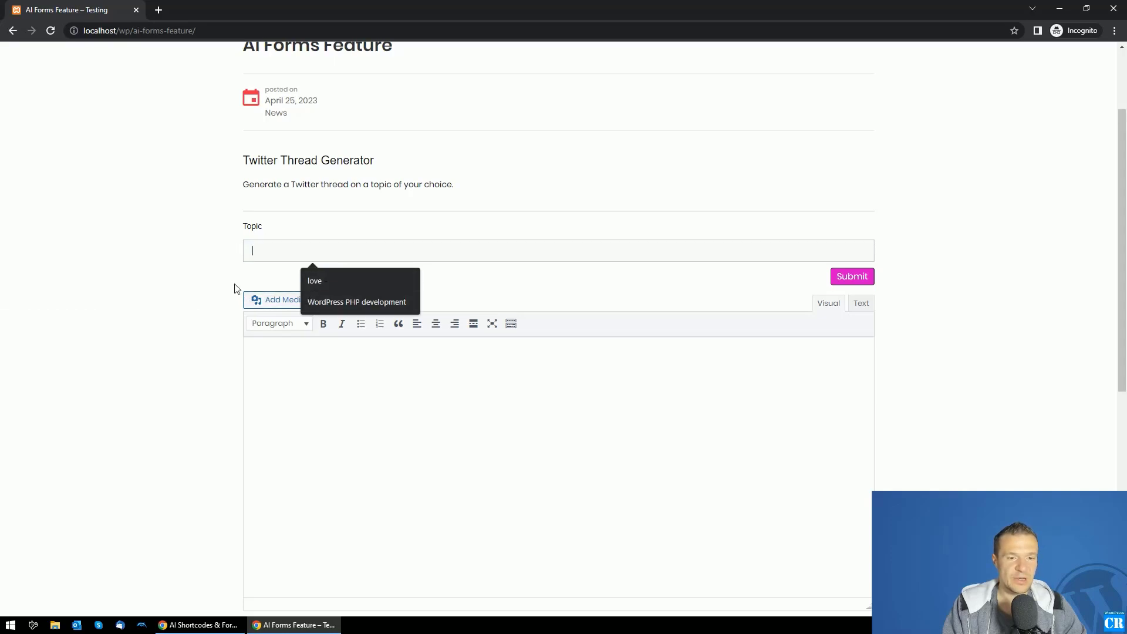
{"action": "type", "text": "lov"}
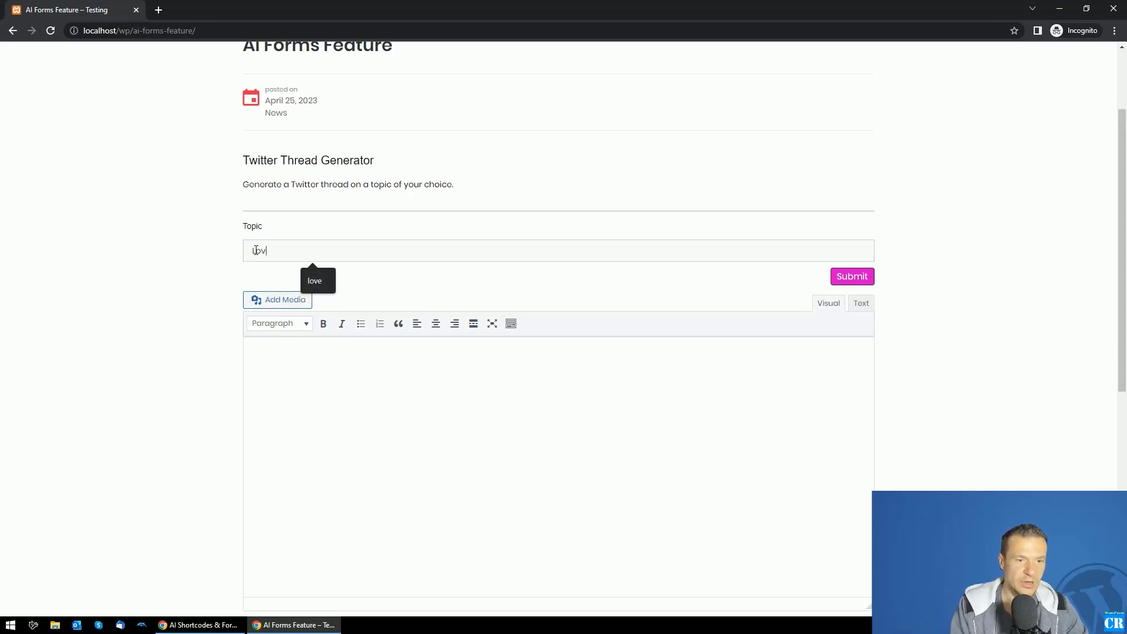
{"action": "type", "text": "e"}
{"action": "left_click", "coordinate": [846, 277]}
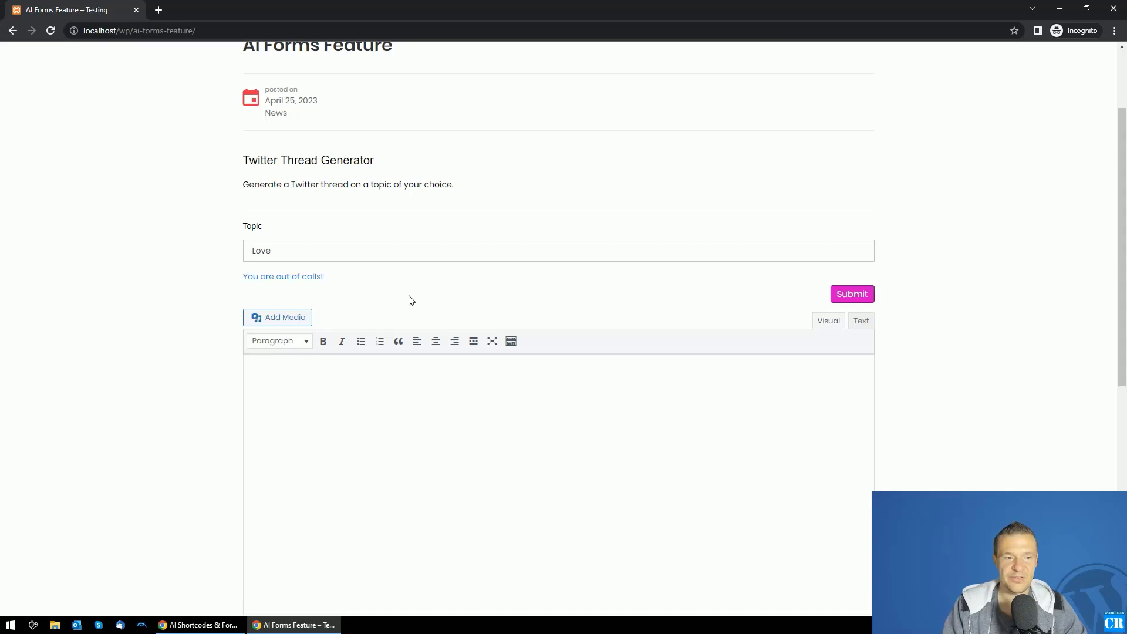
{"action": "left_click_drag", "start_coordinate": [248, 276], "coordinate": [324, 277]}
{"action": "left_click", "coordinate": [196, 262]}
{"action": "left_click", "coordinate": [234, 627]}
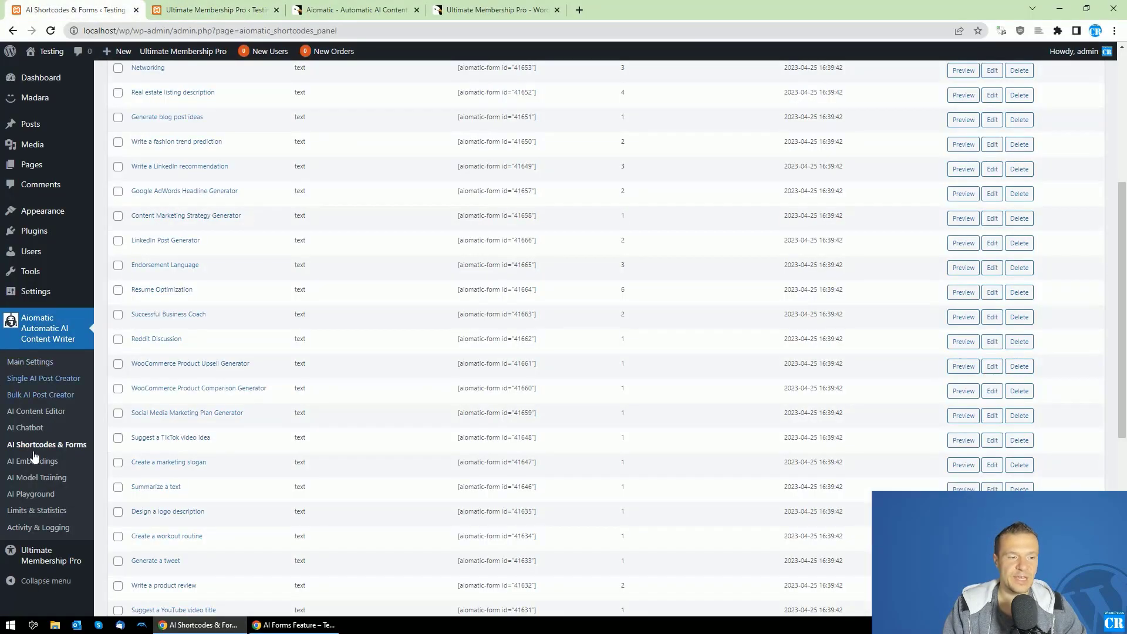
Set Active to No for usage rules 1 and 2 under Limits & Statistics > Usage Limits, then save.
{"action": "left_click", "coordinate": [37, 510]}
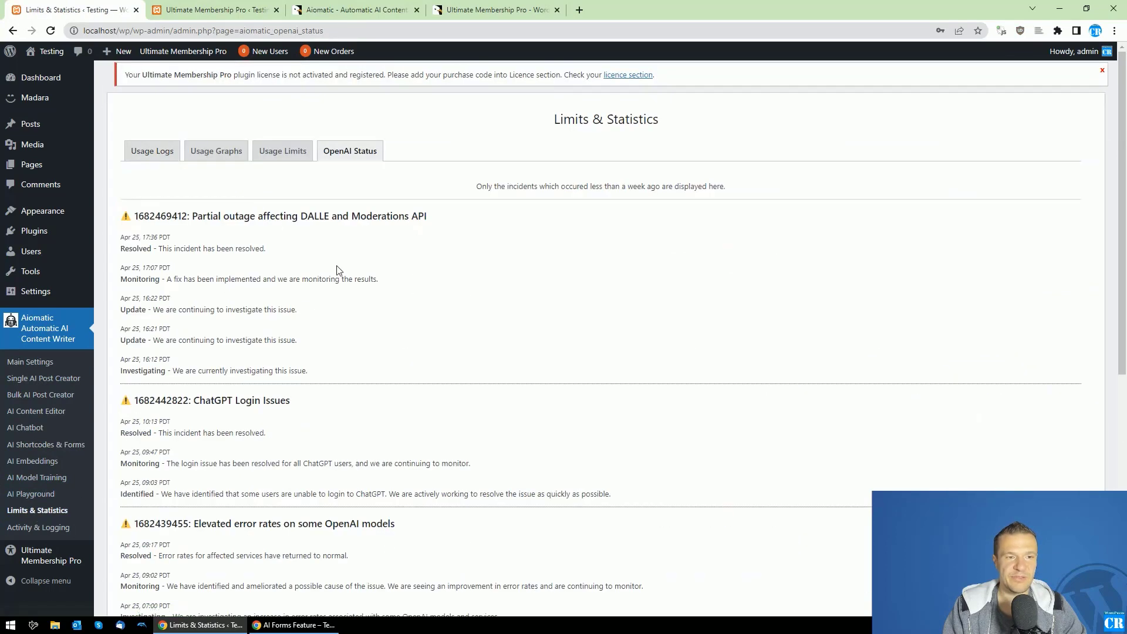
{"action": "left_click", "coordinate": [272, 152]}
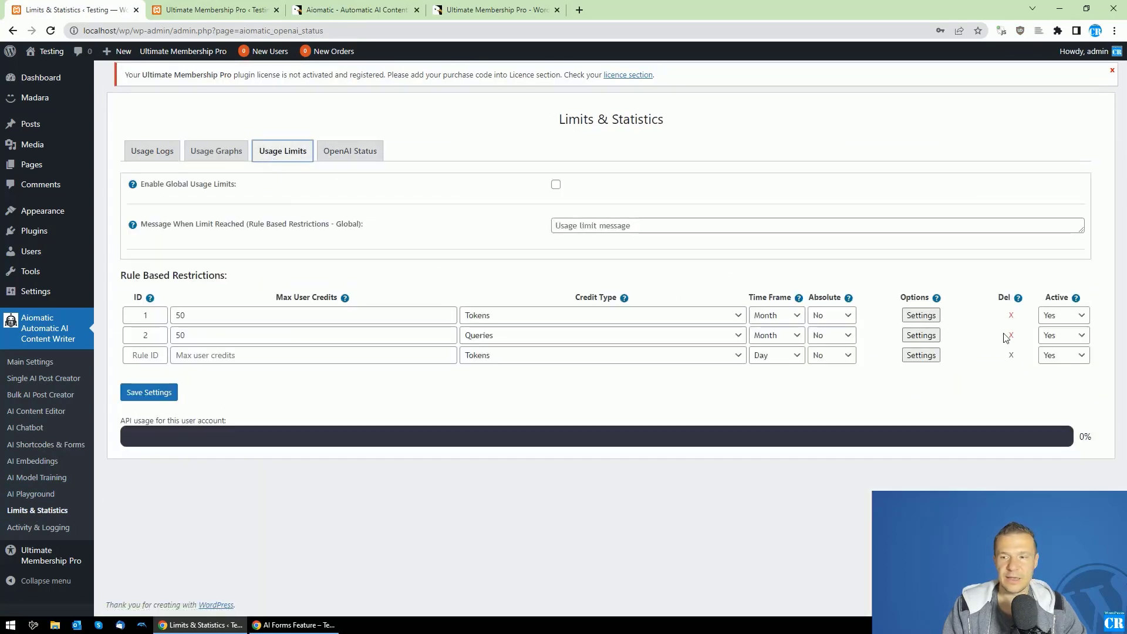
{"action": "left_click", "coordinate": [1064, 323]}
{"action": "left_click", "coordinate": [1057, 337]}
{"action": "left_click", "coordinate": [1057, 335]}
{"action": "left_click", "coordinate": [1056, 356]}
{"action": "left_click", "coordinate": [157, 400]}
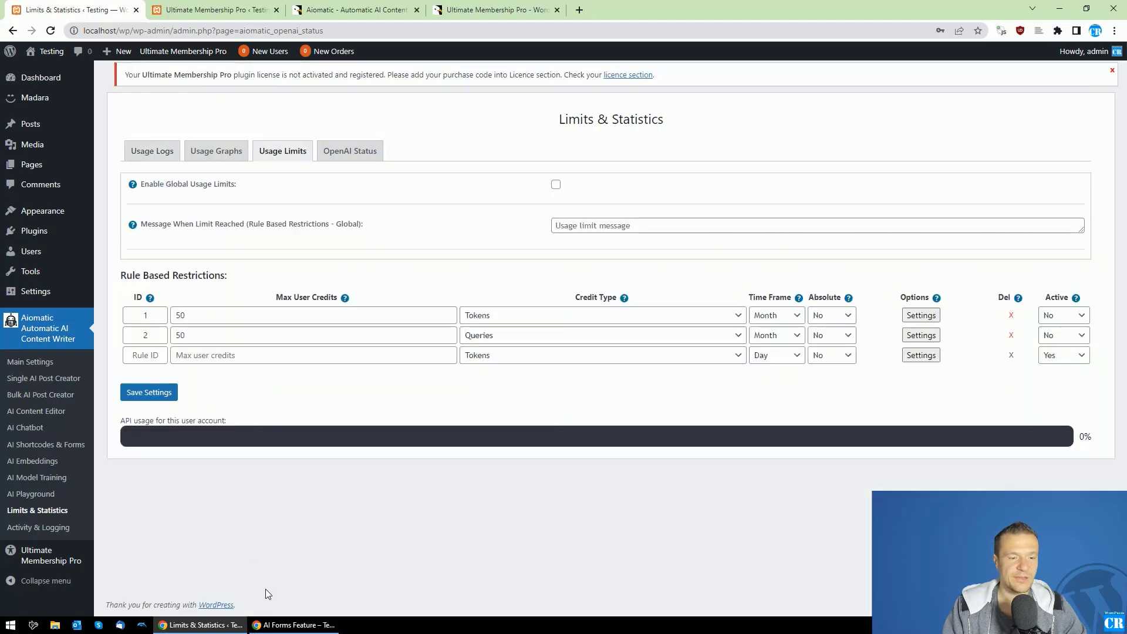
Resubmit 'love' to the Twitter Thread Generator and review the six-tweet thread it now produces.
{"action": "left_click", "coordinate": [293, 624]}
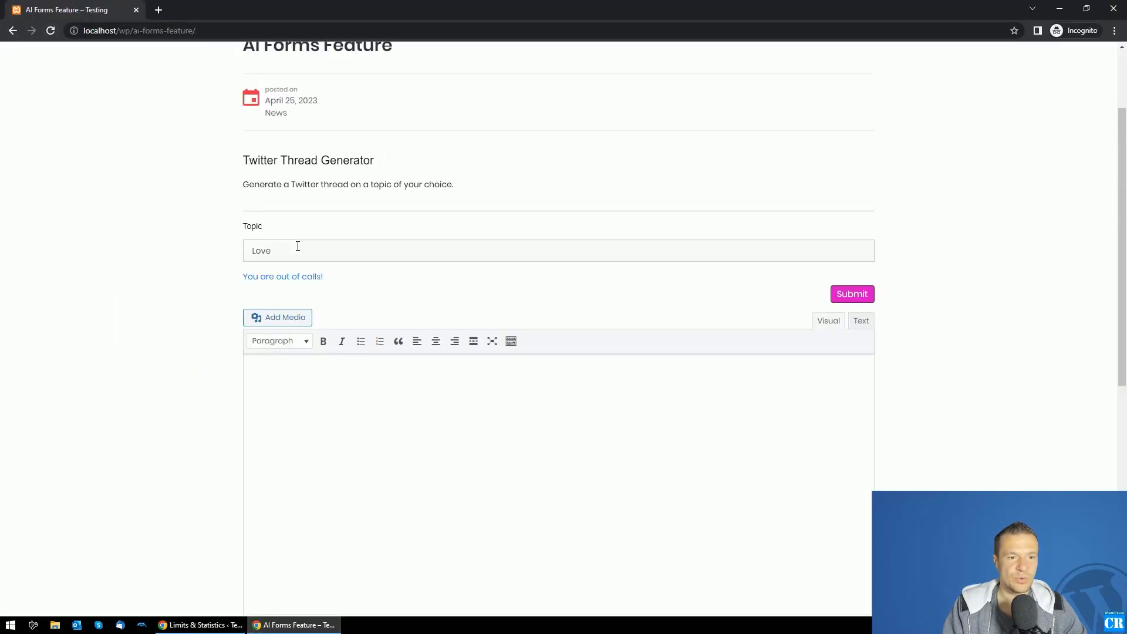
{"action": "left_click", "coordinate": [852, 295]}
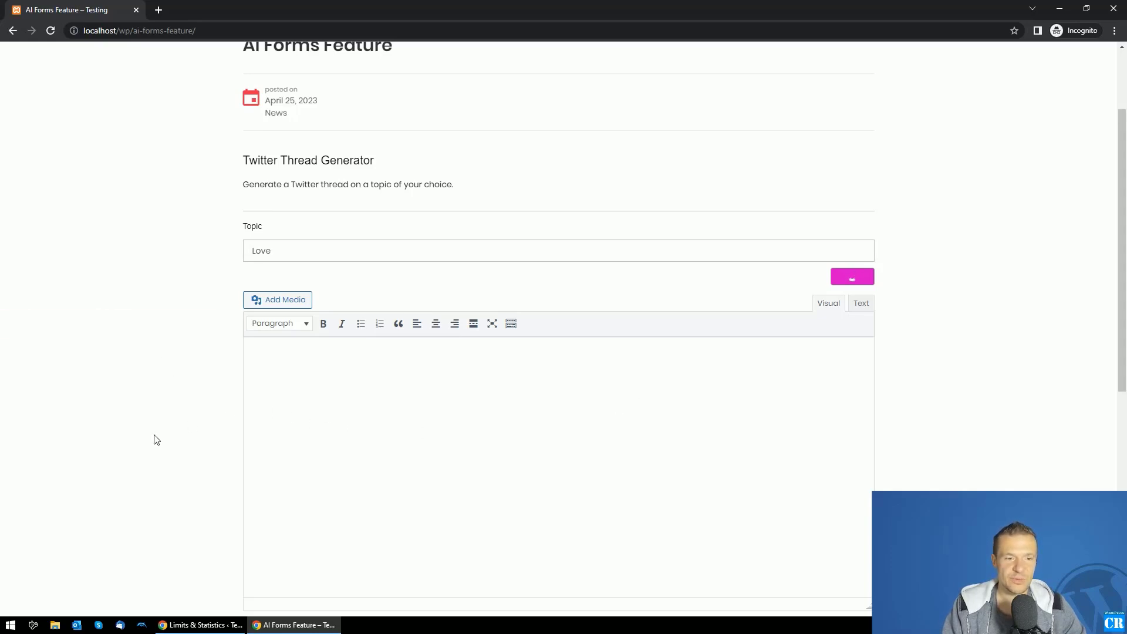
{"action": "scroll", "coordinate": [153, 438], "scroll_direction": "down", "scroll_amount": 1}
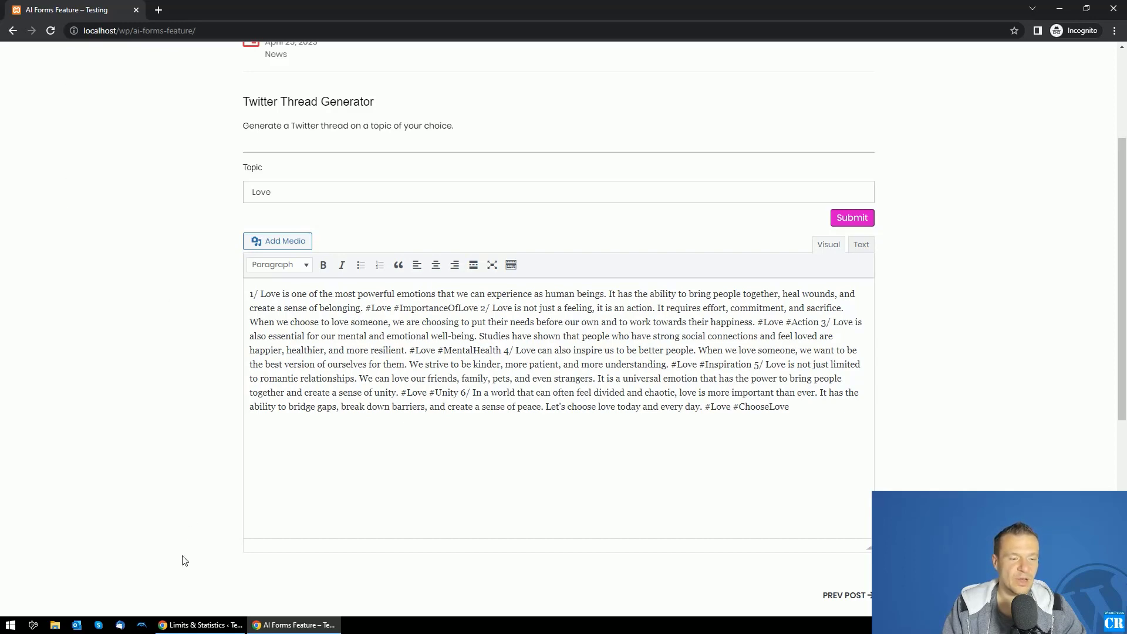
{"action": "left_click", "coordinate": [200, 625]}
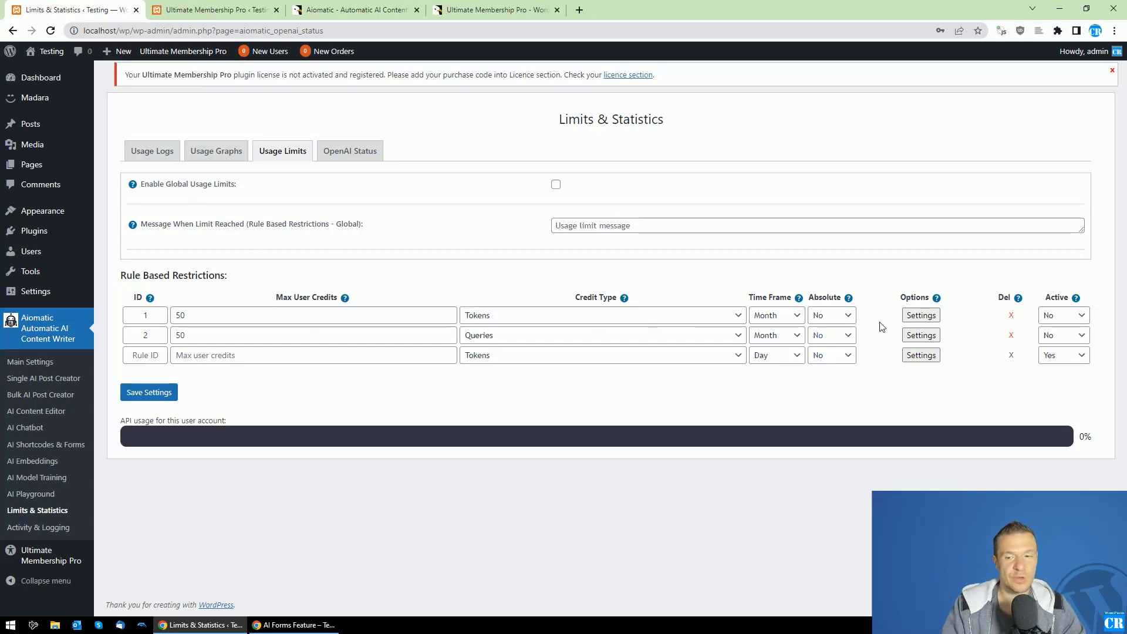
Show rule 1's Advanced Settings linked to the Basic plan, then view the Ultimate Membership Pro listing ($59).
{"action": "left_click", "coordinate": [920, 316]}
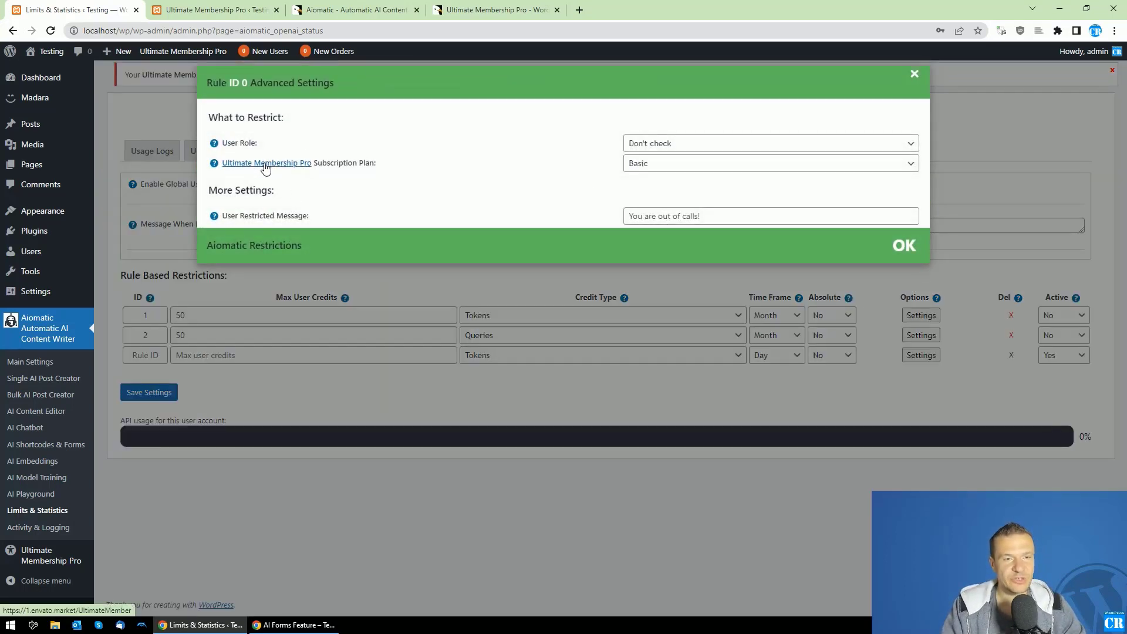
{"action": "left_click", "coordinate": [485, 7]}
{"action": "left_click", "coordinate": [374, 7]}
Compare the Ultimate Membership Pro and Aiomatic CodeCanyon listings, ending on Aiomatic's $59 Regular License.
{"action": "left_click", "coordinate": [461, 7]}
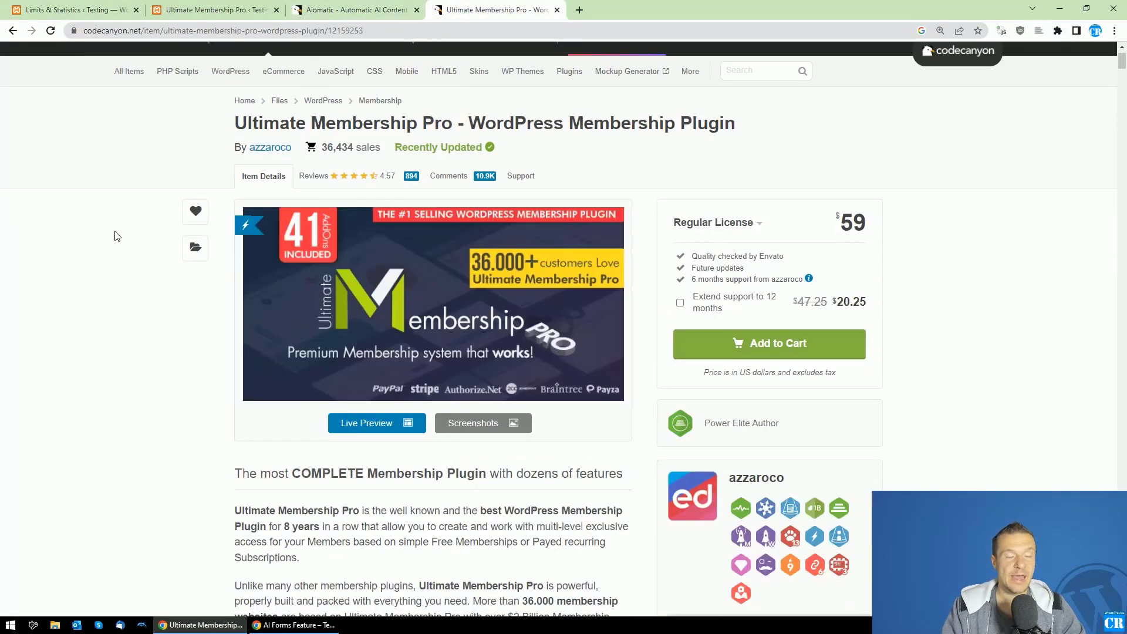
{"action": "left_click", "coordinate": [321, 7]}
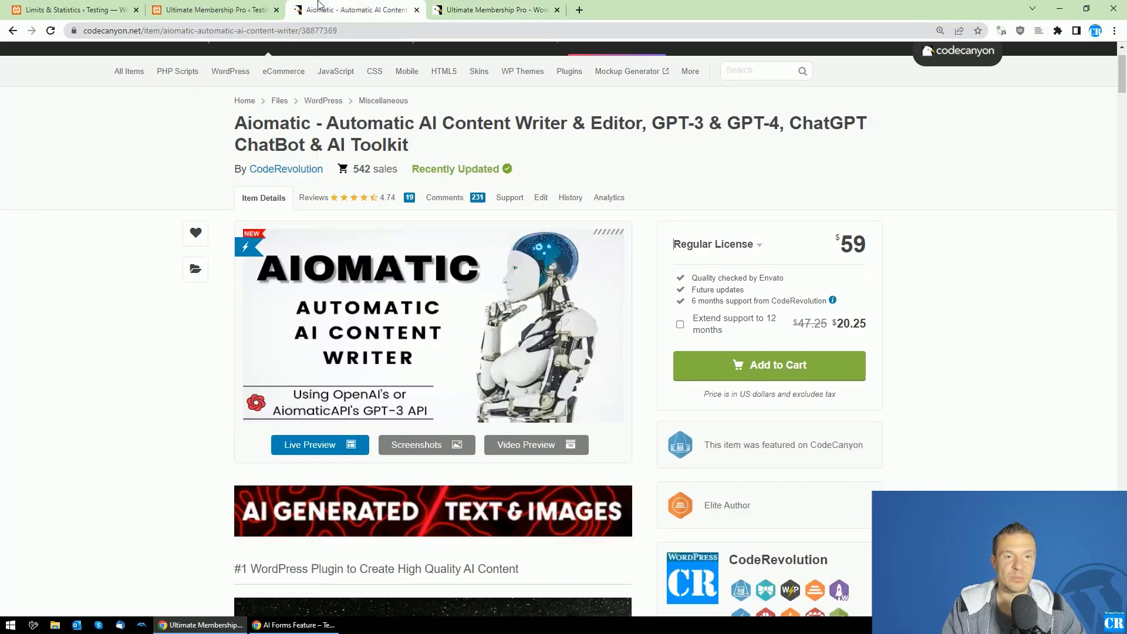
{"action": "left_click", "coordinate": [486, 6]}
{"action": "left_click", "coordinate": [352, 8]}
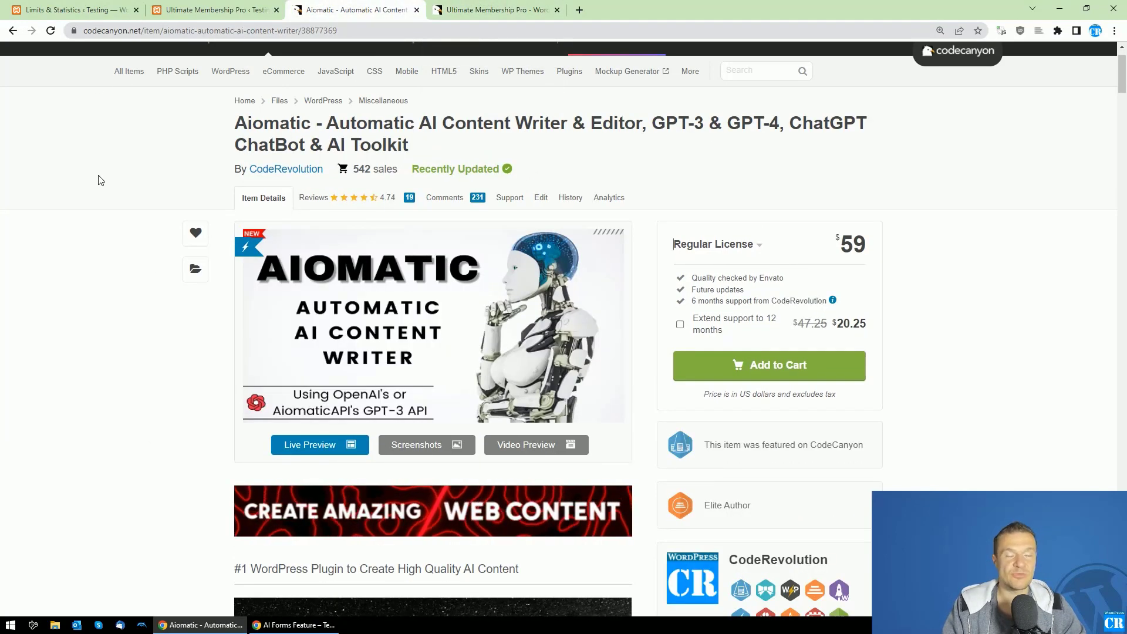